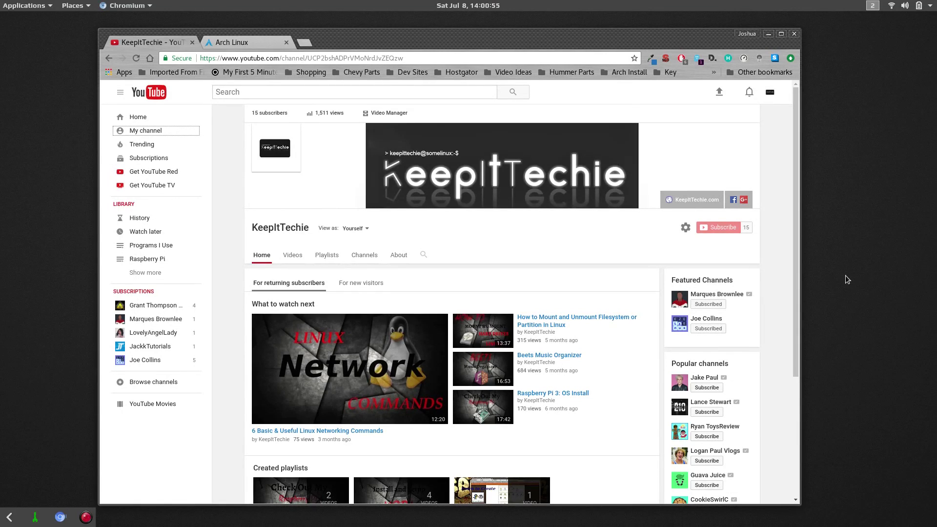
key("ctrl+alt+Up")
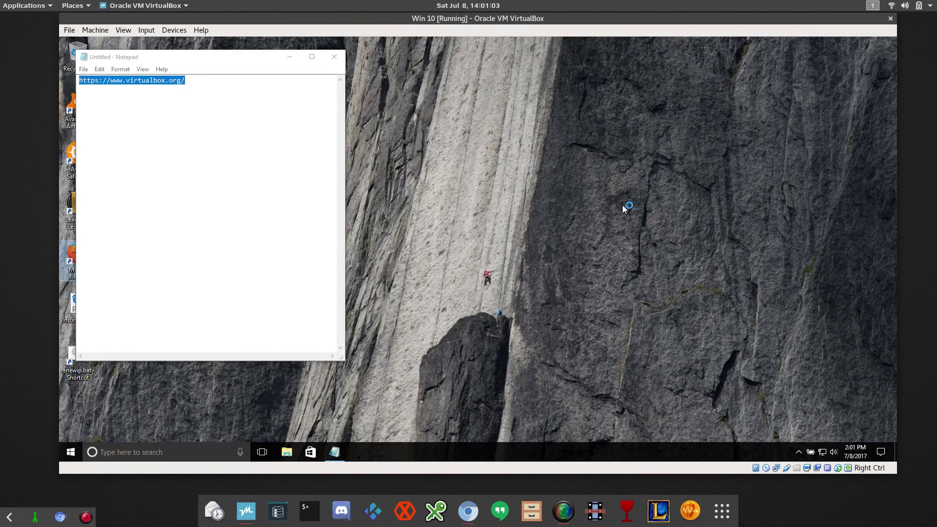
right_click(164, 81)
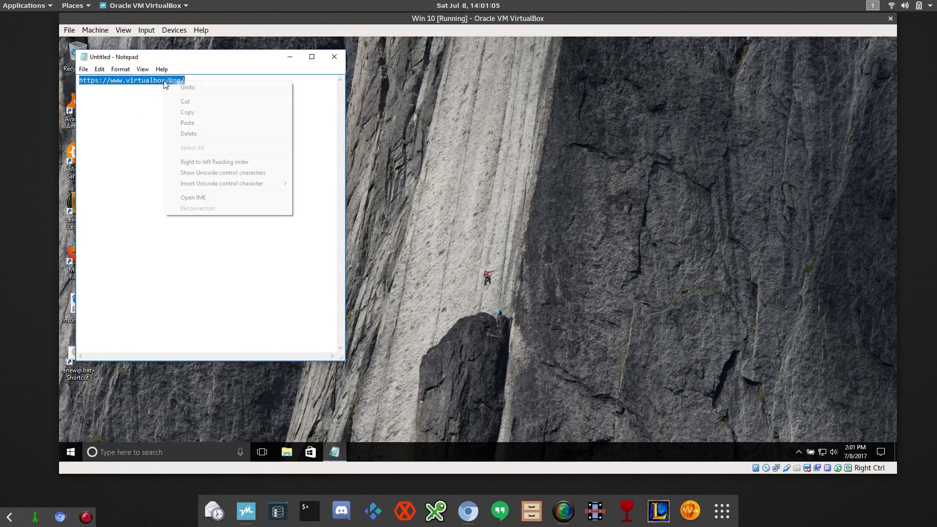
left_click(197, 114)
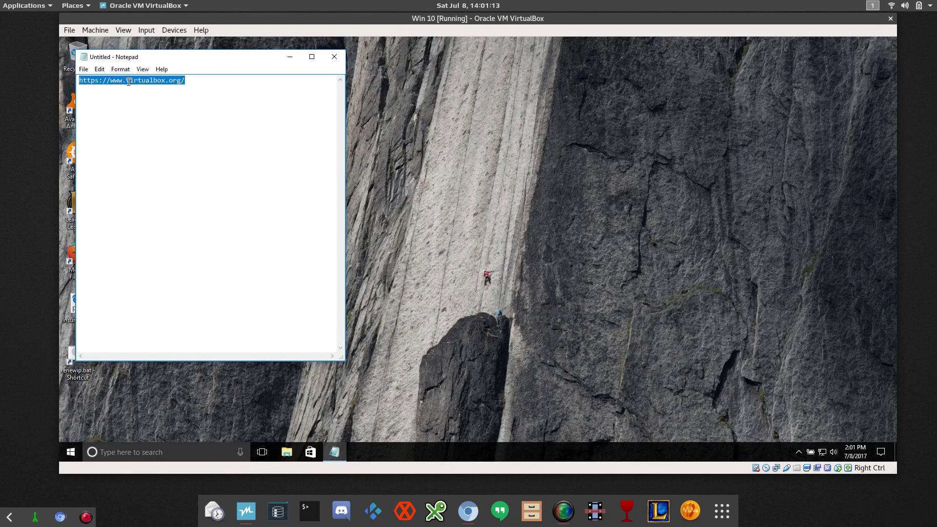
key("ctrl+alt+f")
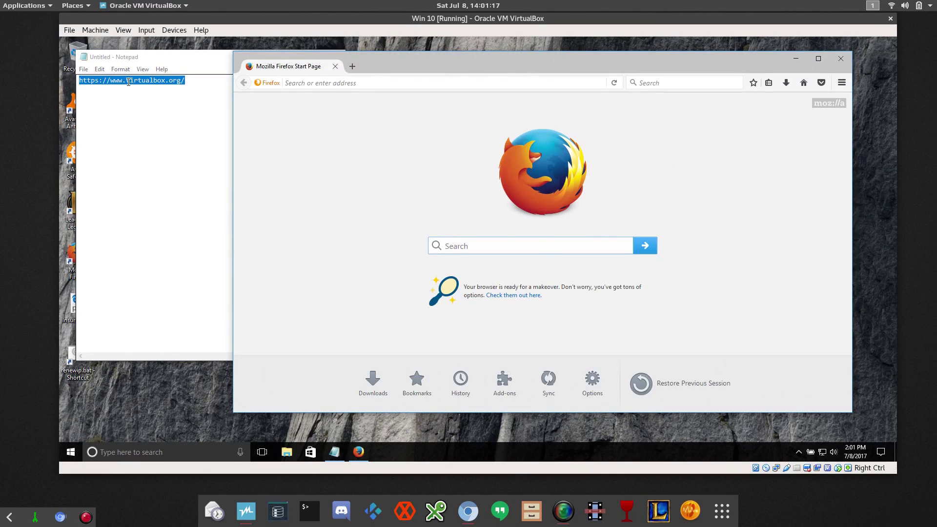
right_click(379, 83)
left_click(405, 135)
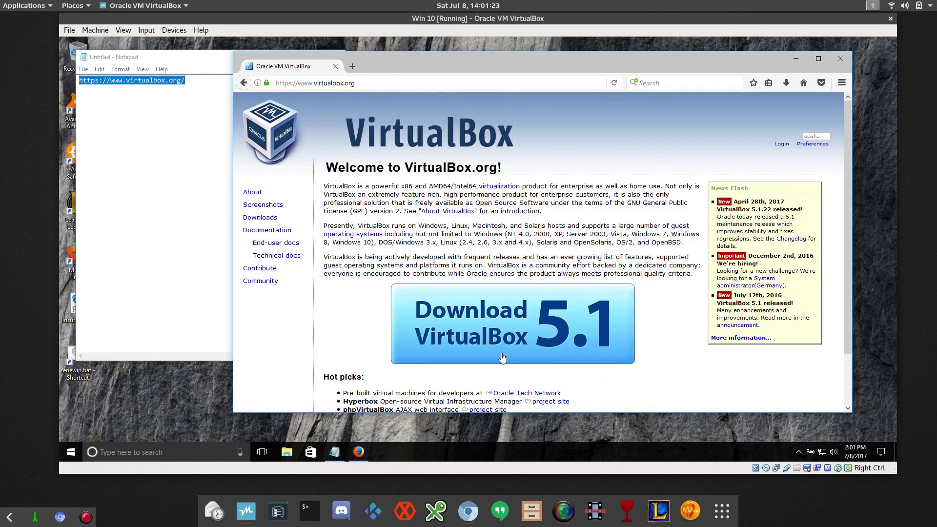
Open the VirtualBox 5.1 downloads page, choose the Windows hosts package and close the browser.
left_click(506, 331)
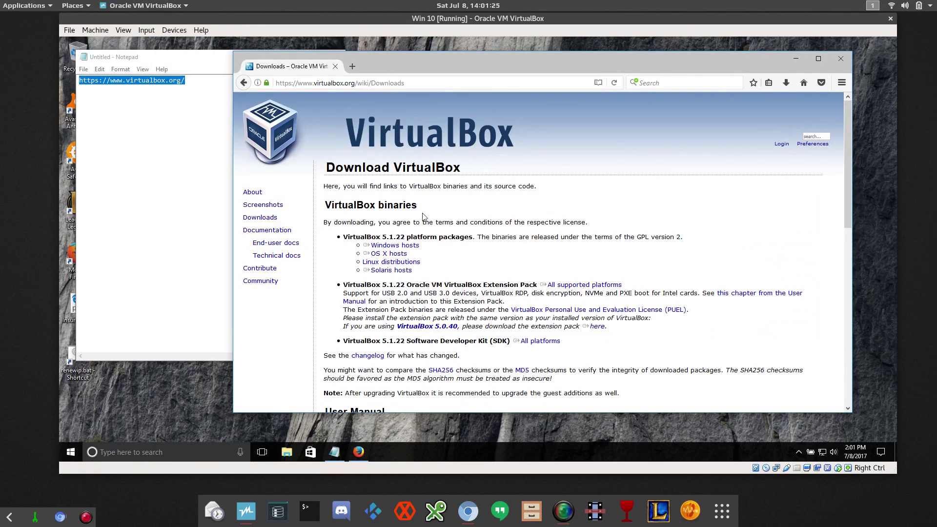
left_click(376, 245)
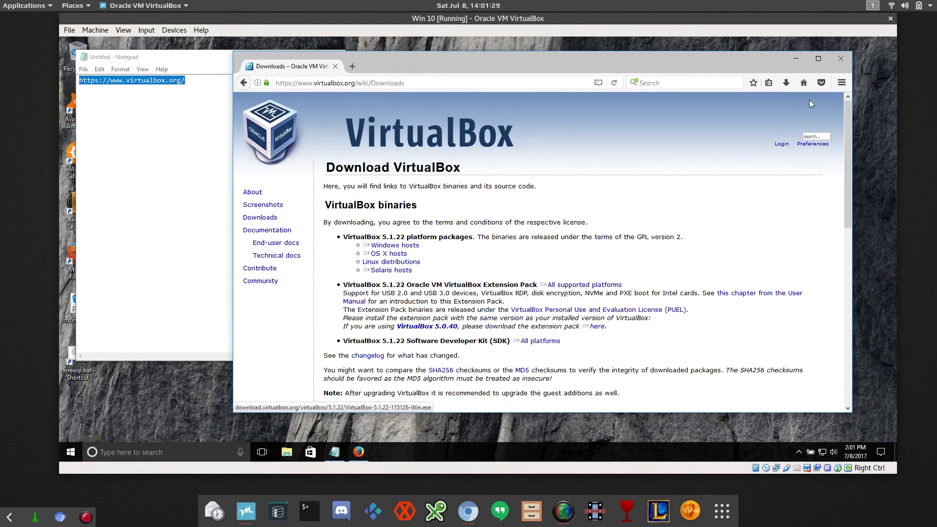
left_click(840, 58)
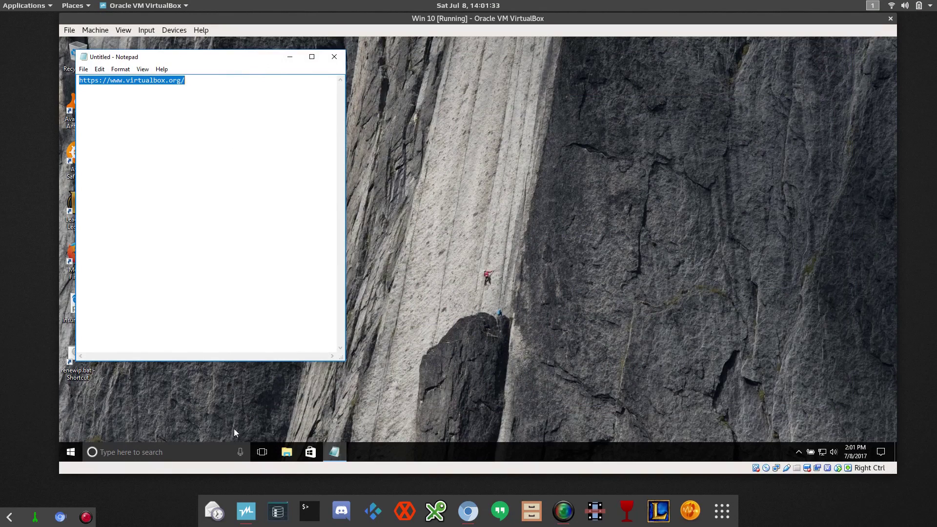
Open the Downloads folder in File Explorer and run VirtualBox-5.1.22-115126-Win.exe, allowing it past the security warning.
left_click(379, 355)
key("super+e")
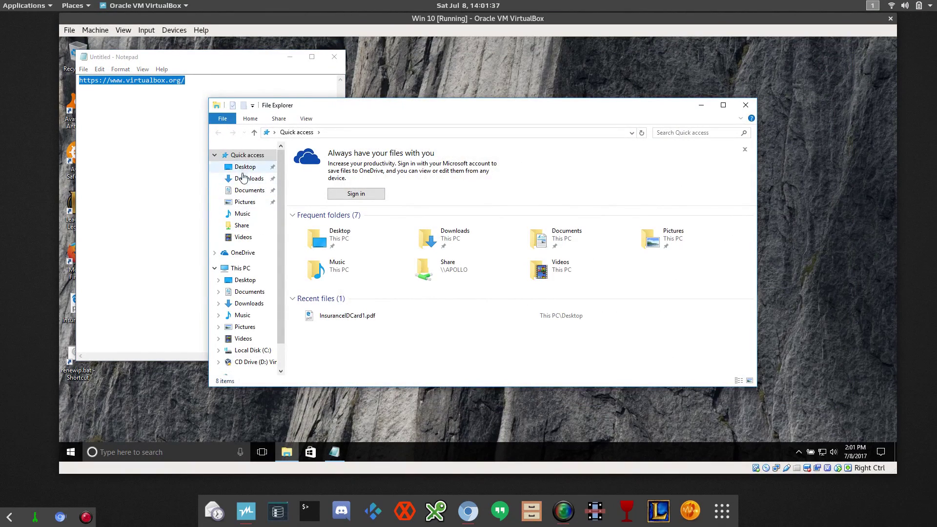
left_click(243, 305)
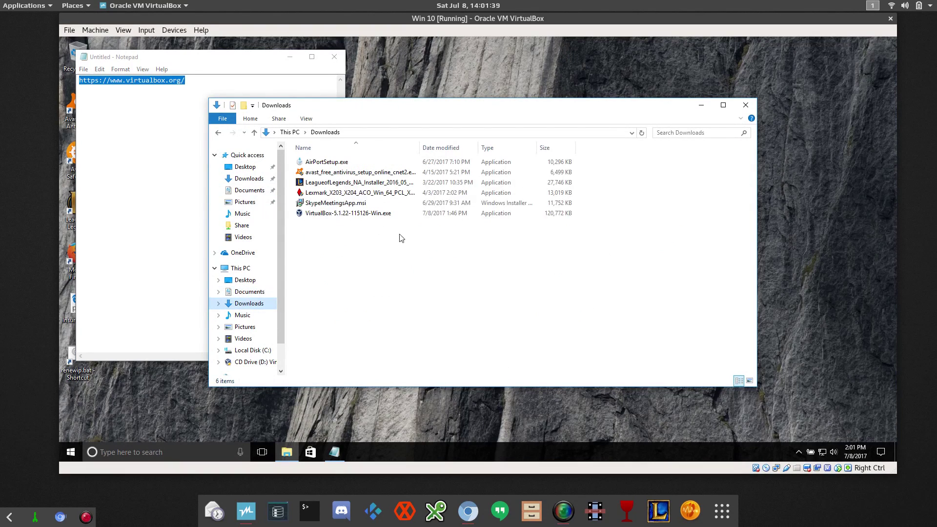
left_click(322, 215)
double_click(323, 215)
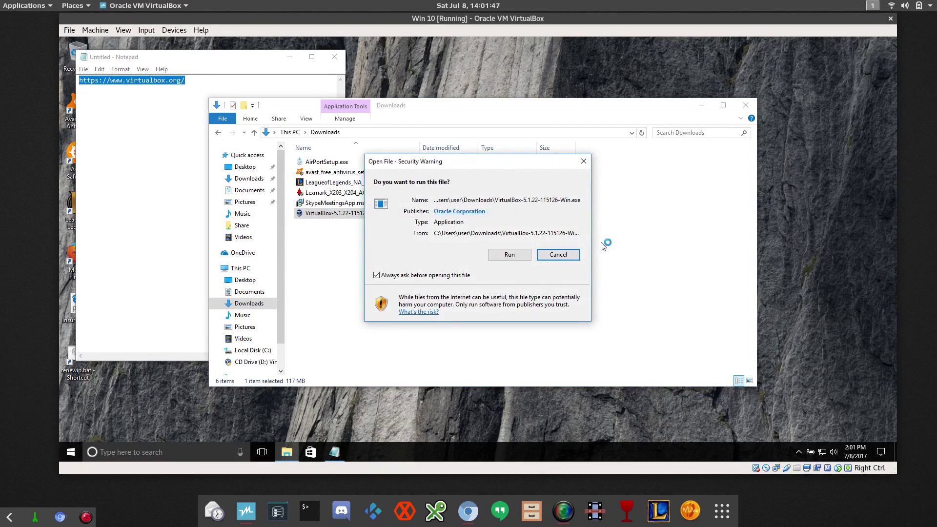
left_click(509, 254)
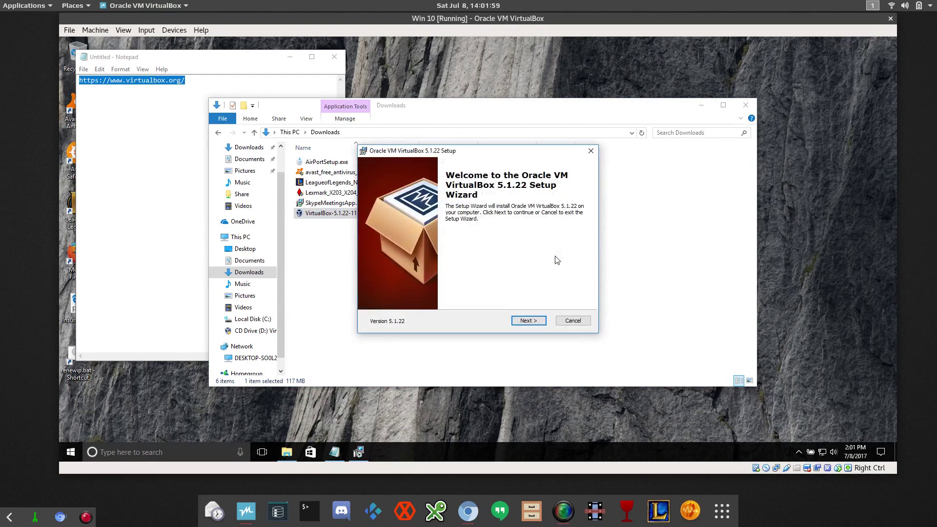
Go through the VirtualBox setup wizard with the default features, location and shortcut options, accepting the network interface reset.
left_click(531, 325)
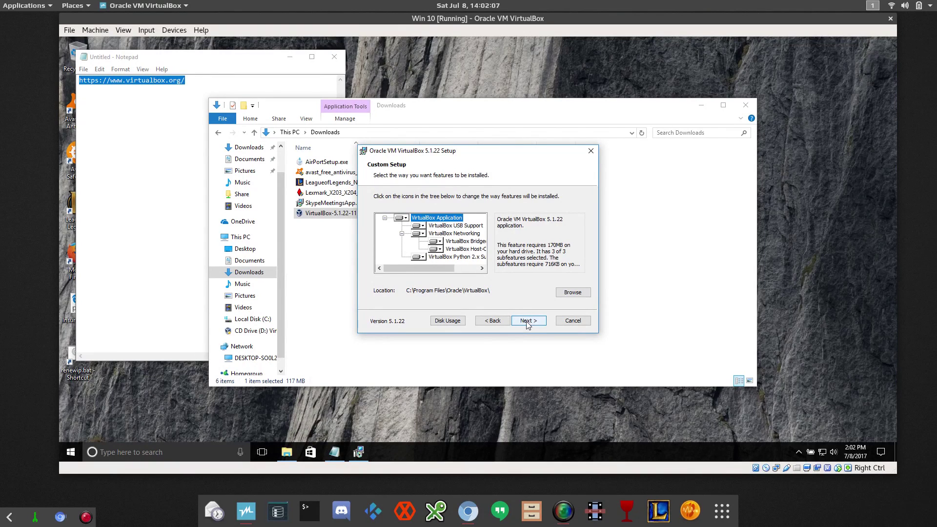
left_click(528, 325)
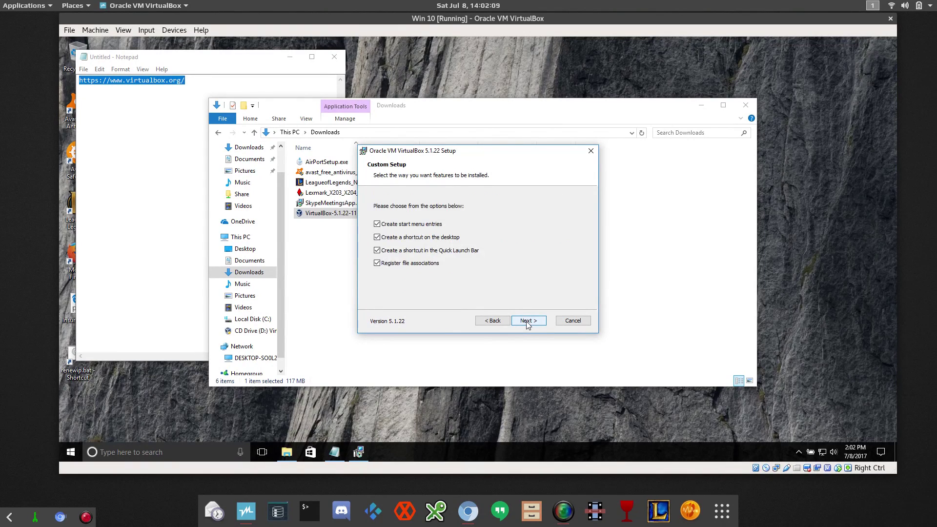
left_click(531, 324)
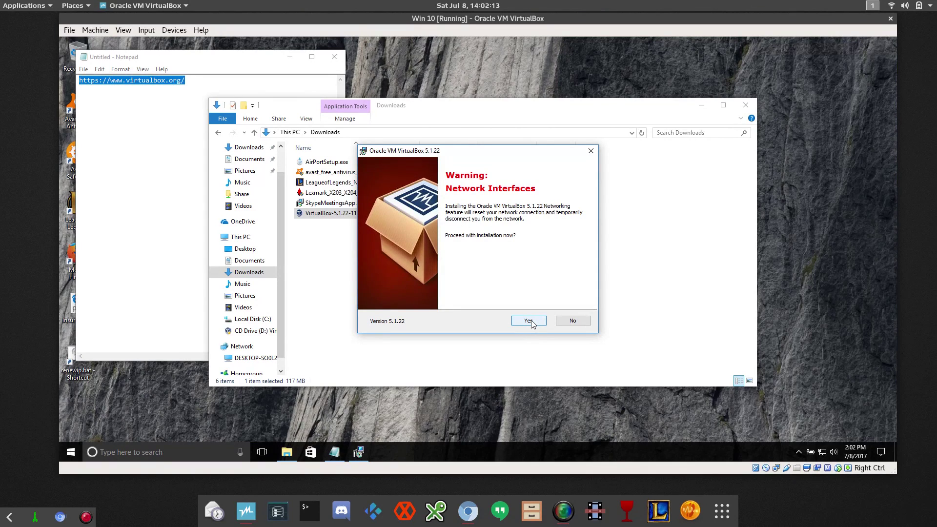
left_click(532, 324)
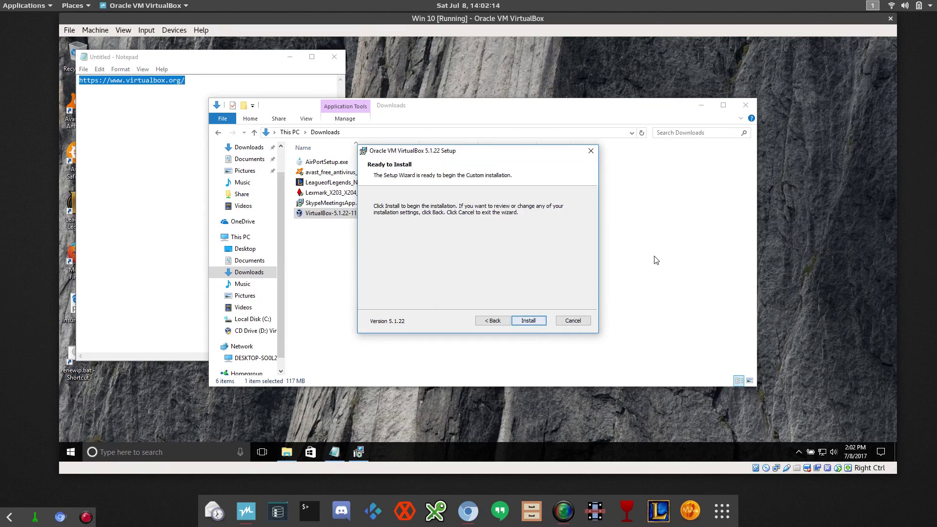
Install VirtualBox 5.1.22 with administrator approval and finish the wizard with the option to start it after installation.
left_click(529, 321)
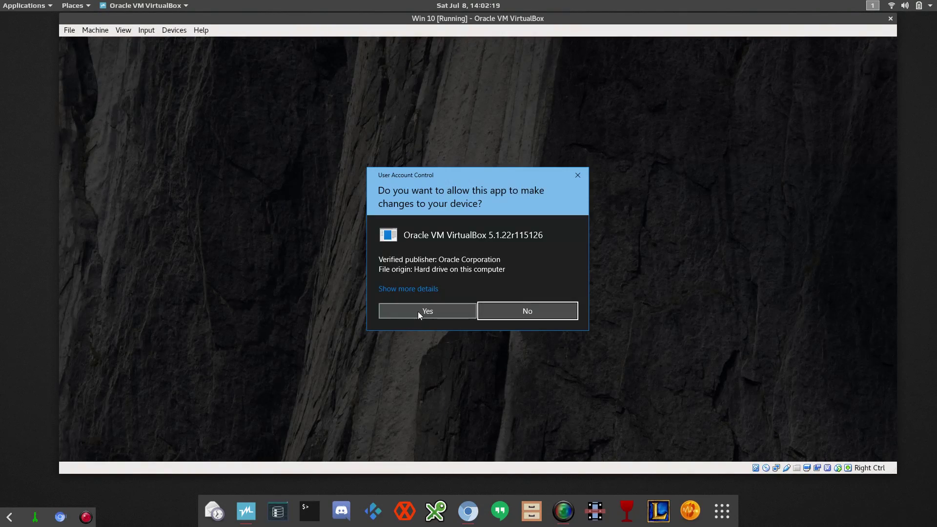
left_click(418, 313)
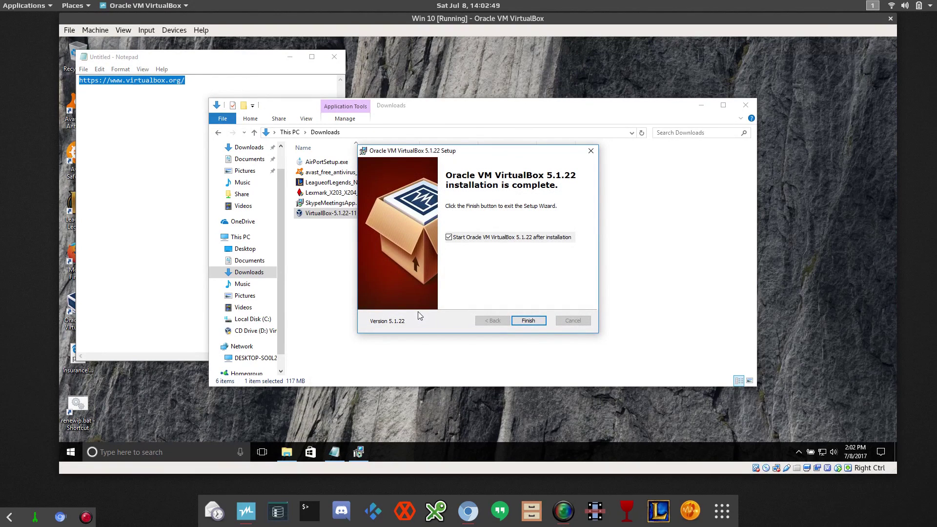
left_click(531, 322)
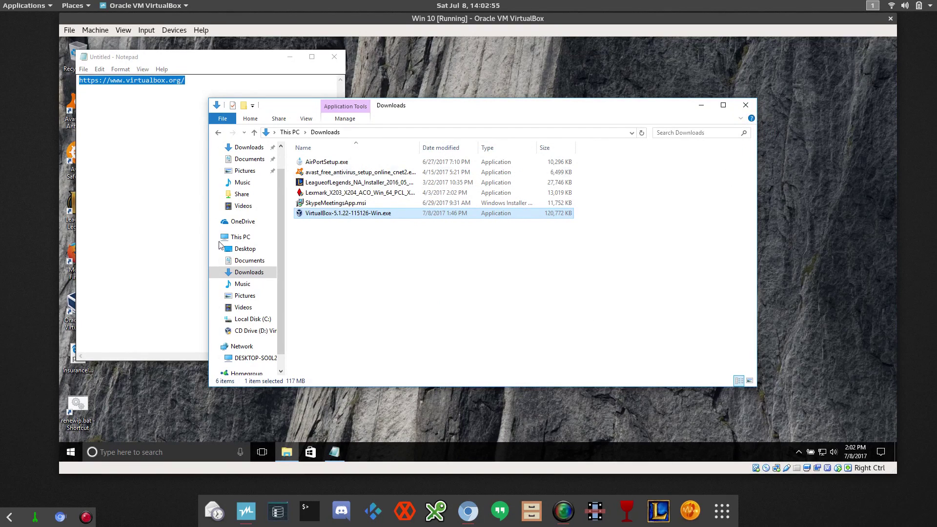
left_click(405, 94)
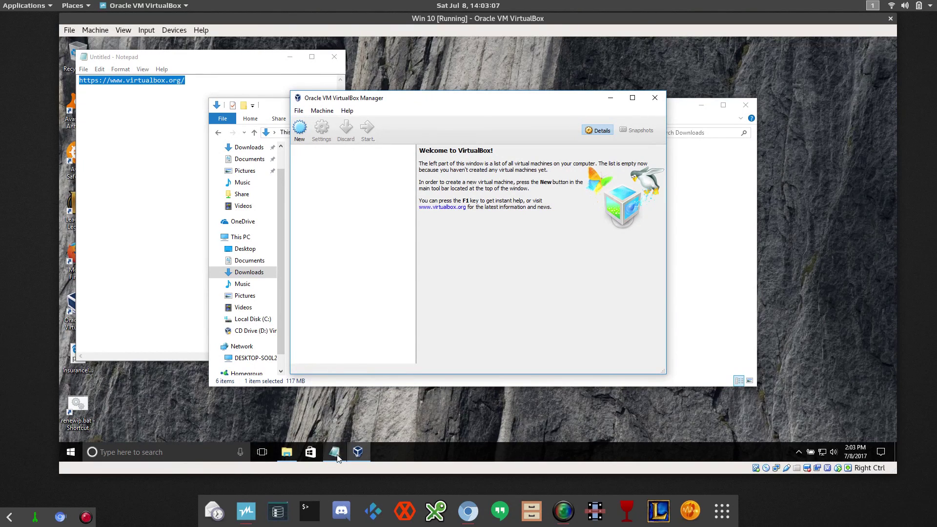
Launch Mozilla Firefox and load ubuntu.com.
left_click(75, 453)
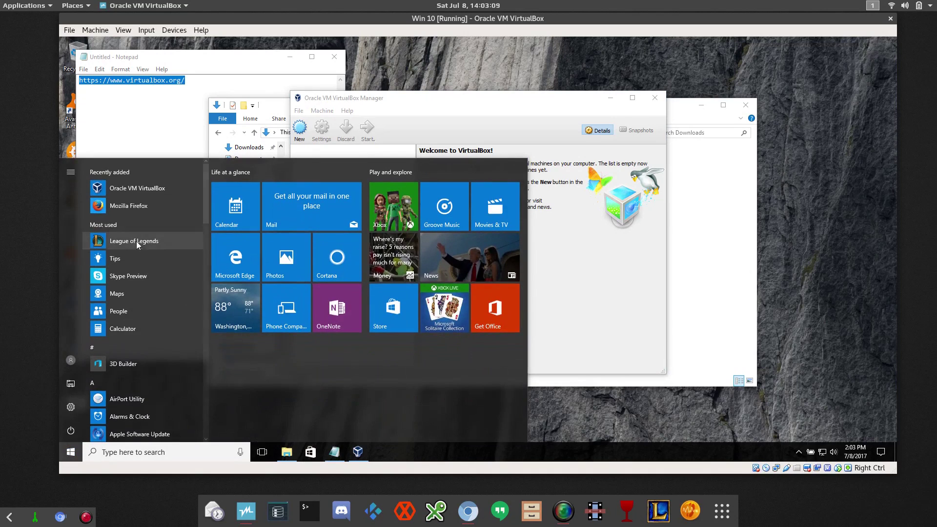
left_click(130, 208)
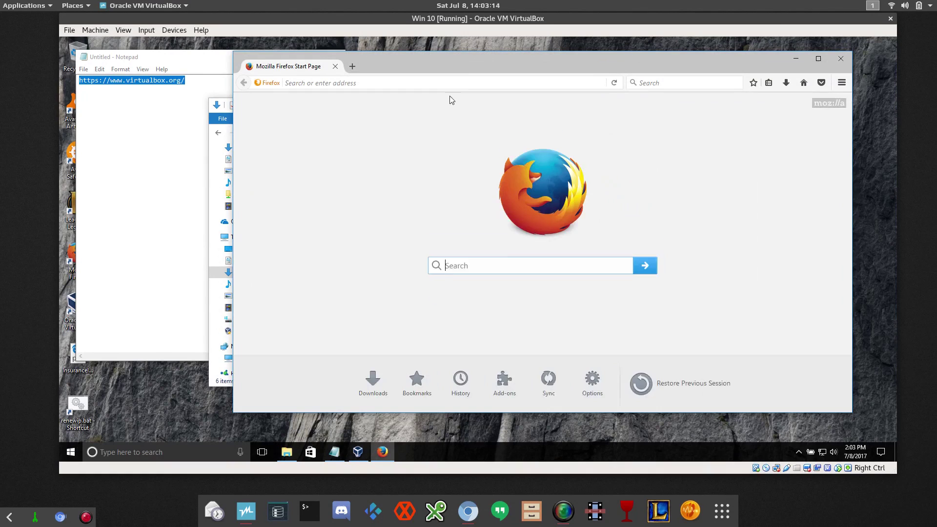
left_click(464, 83)
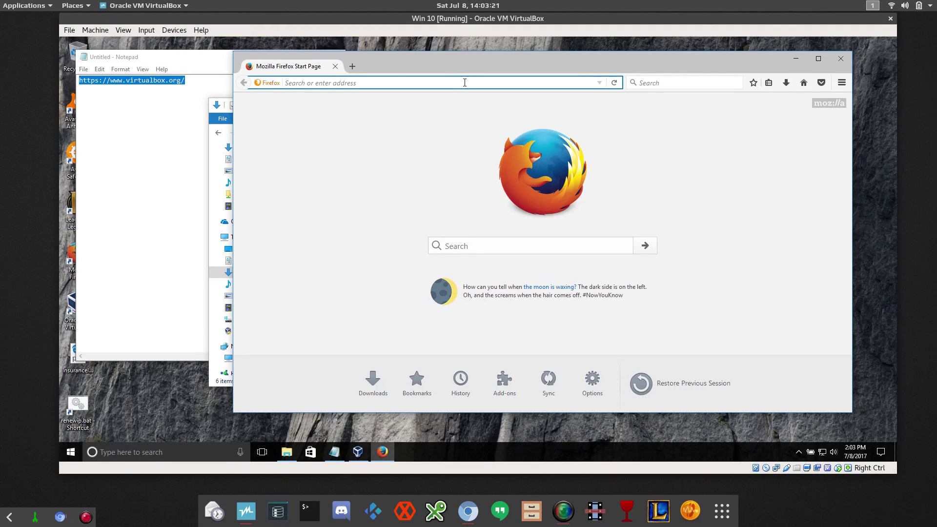
type("ubuntu")
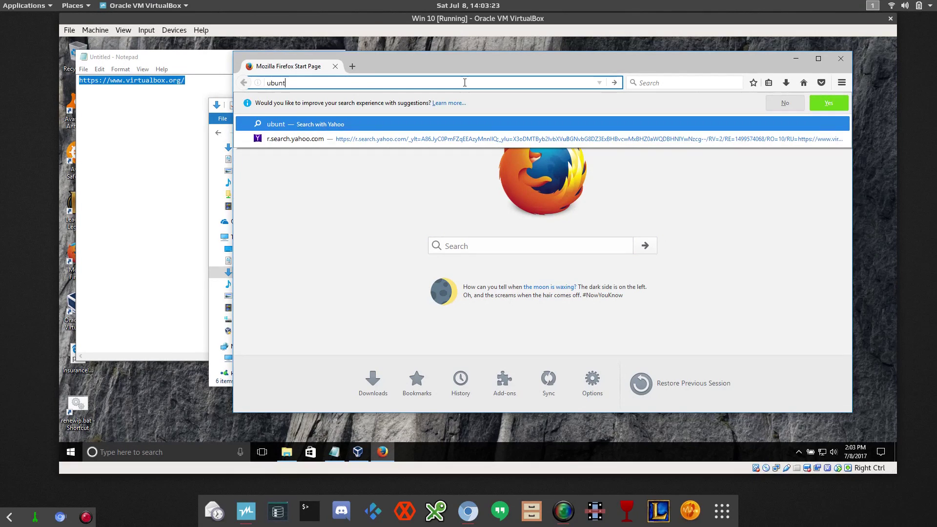
type(".com")
key("Return")
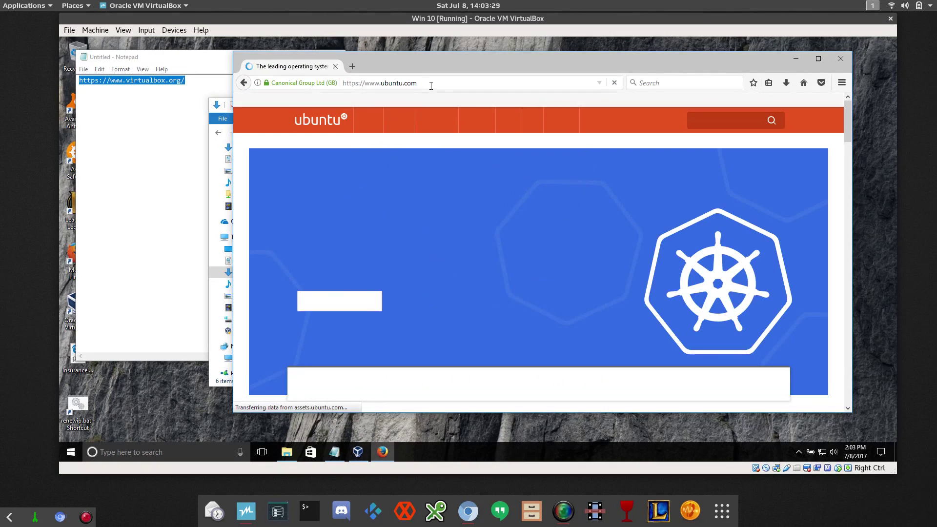
left_click(517, 83)
type("ubuntu.com/")
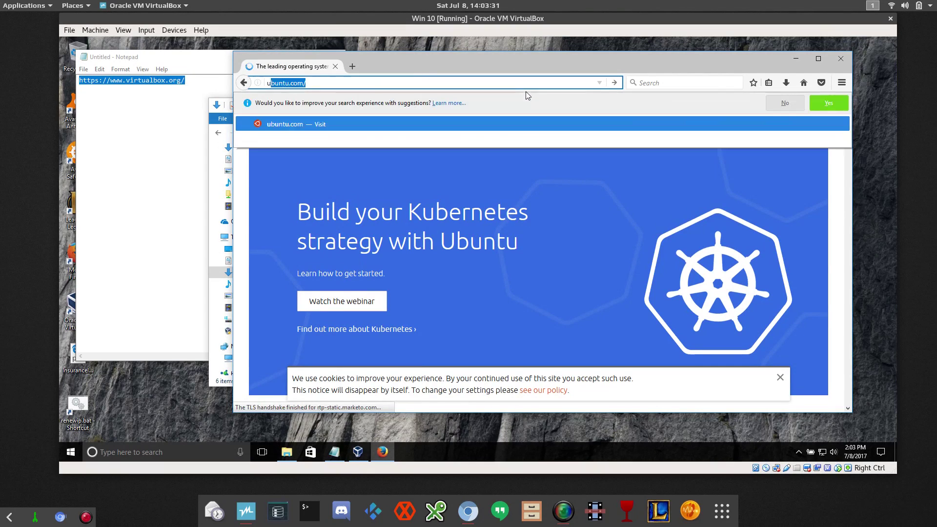
key("Return")
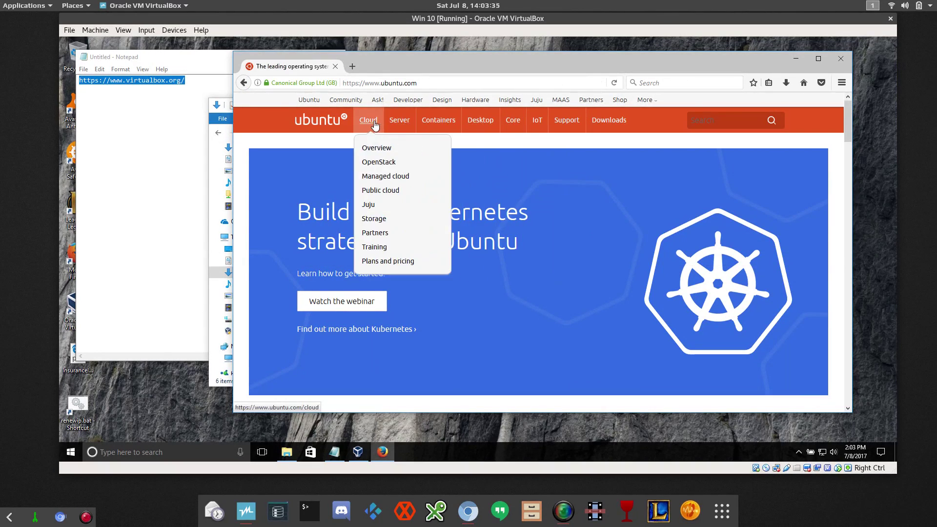
Go to the Ubuntu for desktops overview and open its Ubuntu Desktop download page.
mouse_move(486, 121)
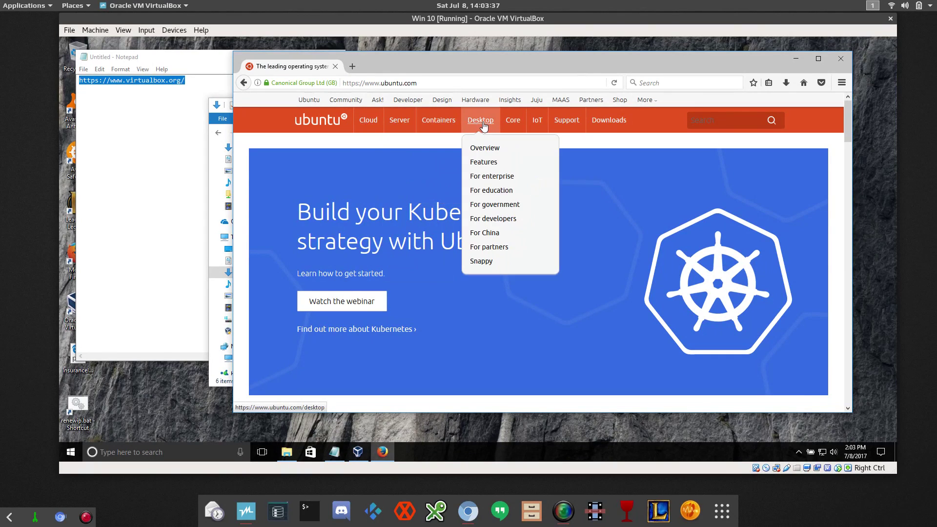
left_click(487, 120)
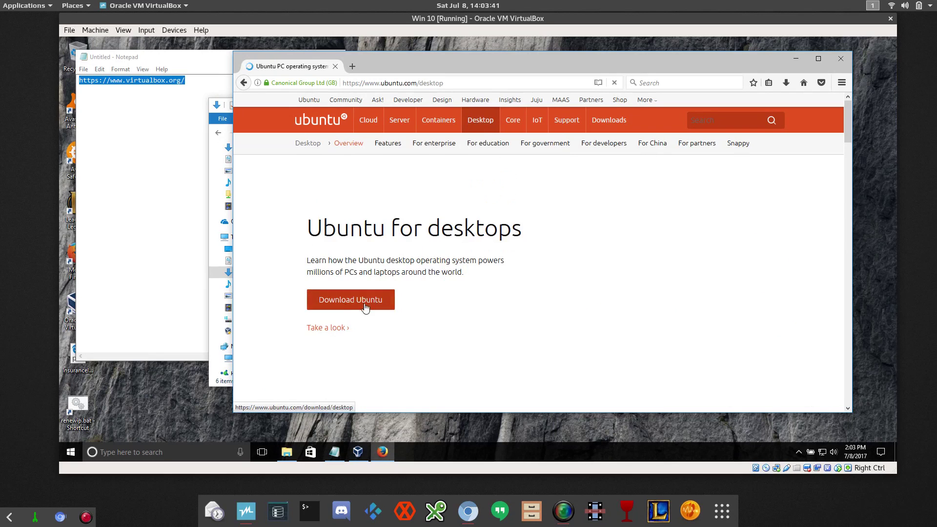
left_click(355, 300)
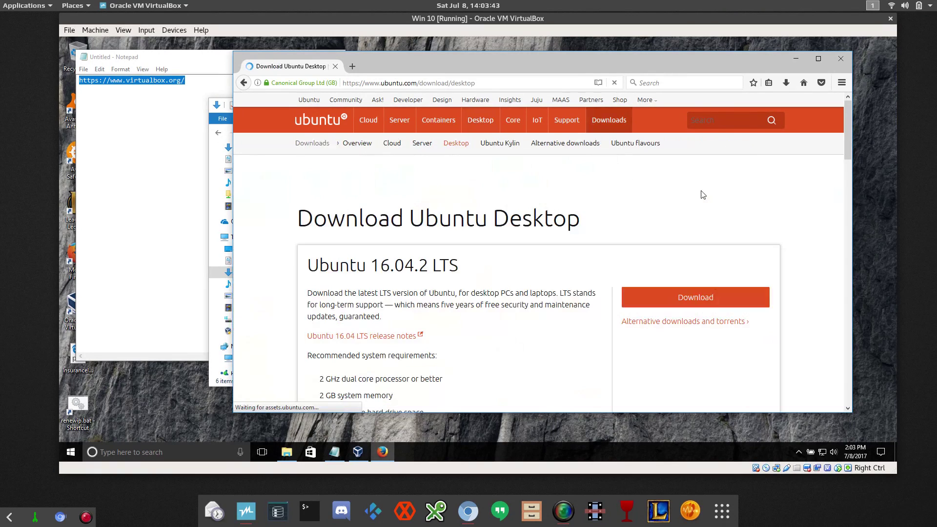
Choose the Ubuntu 16.04.2 LTS desktop download and skip the contribution request to reach the download.
scroll(468, 303, "down", 5)
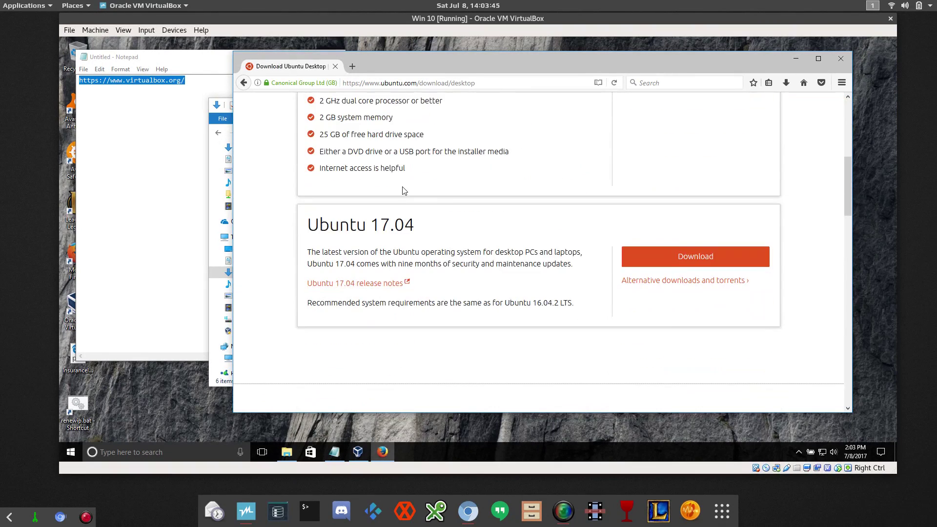
scroll(347, 297, "up", 4)
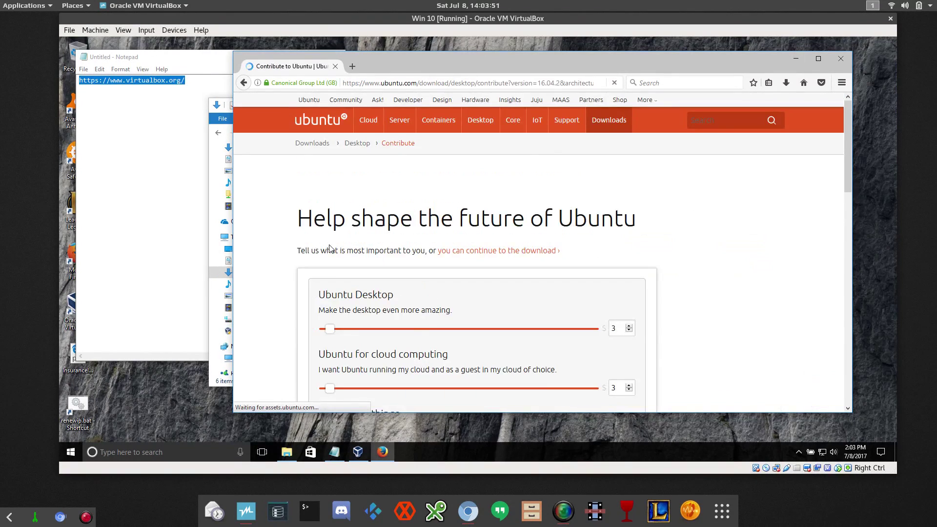
scroll(684, 243, "down", 10)
scroll(693, 251, "down", 3)
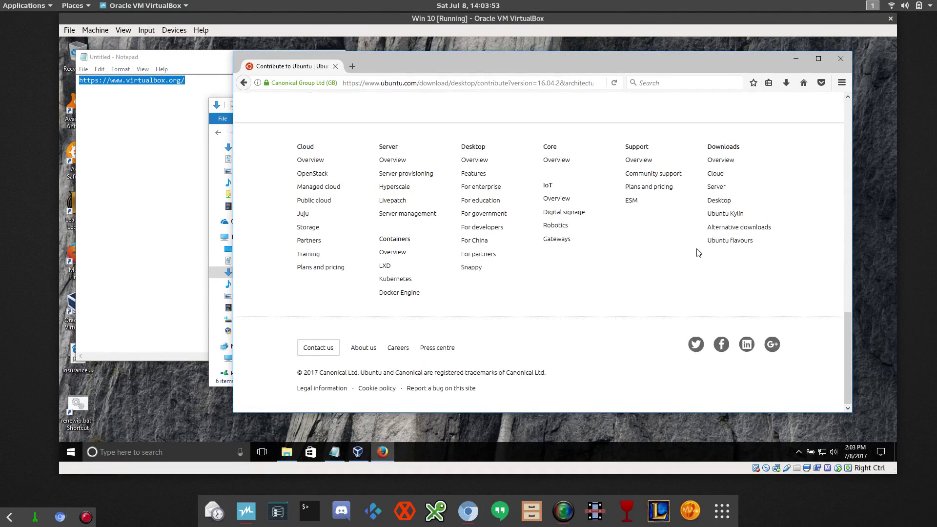
scroll(695, 253, "up", 5)
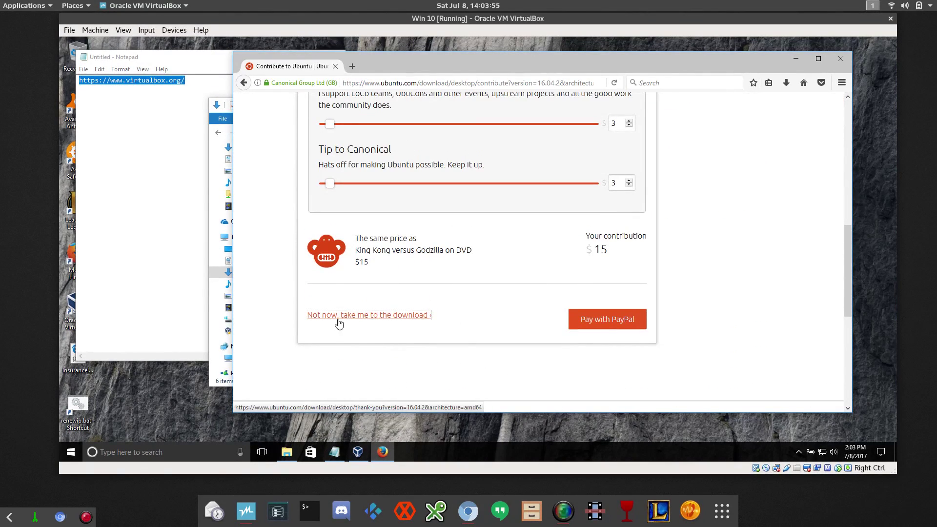
left_click(326, 318)
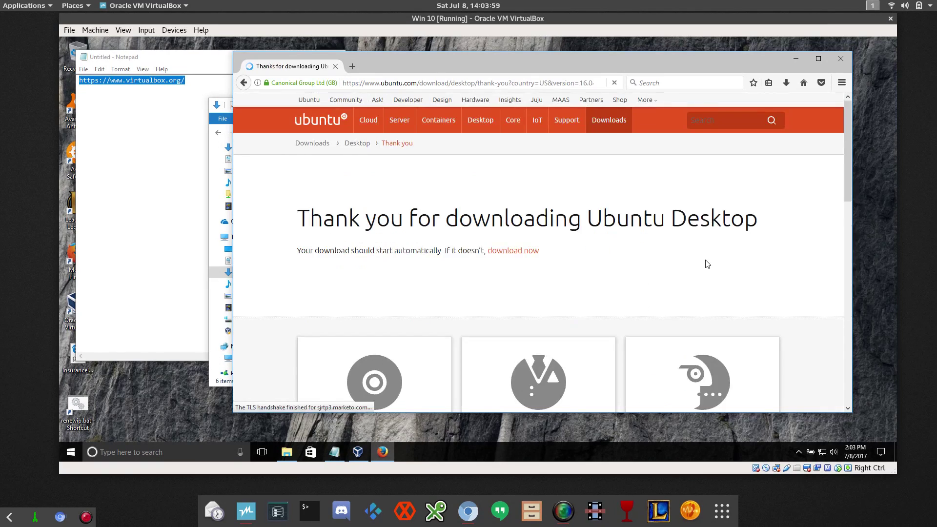
Look over the Ubuntu Desktop download thank-you page and close the browser.
scroll(708, 264, "down", 10)
scroll(708, 266, "up", 6)
scroll(400, 239, "up", 5)
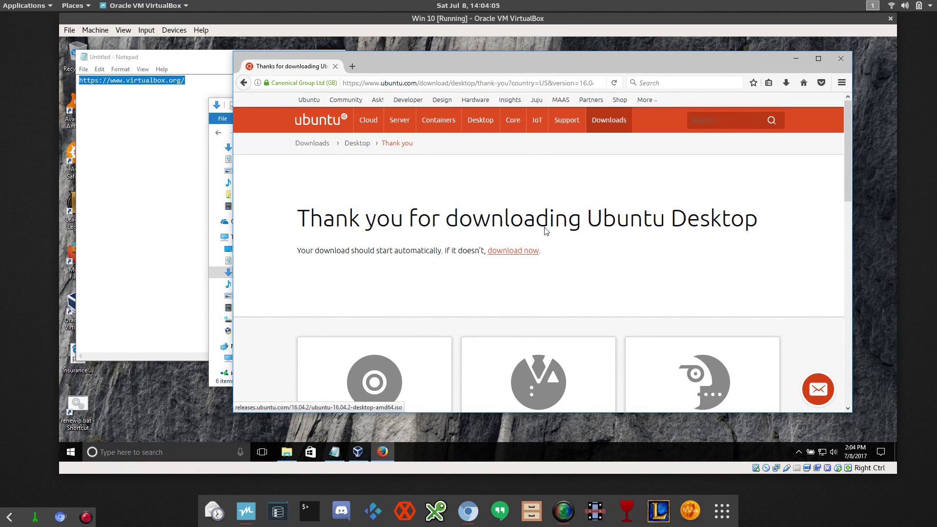
left_click(335, 66)
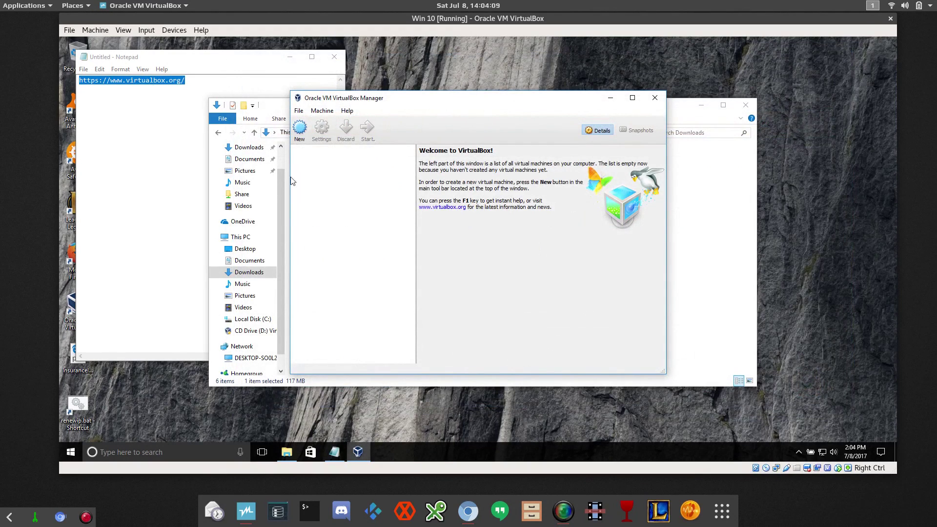
Check the Downloads folder and the Network location in File Explorer and close its window.
left_click(287, 454)
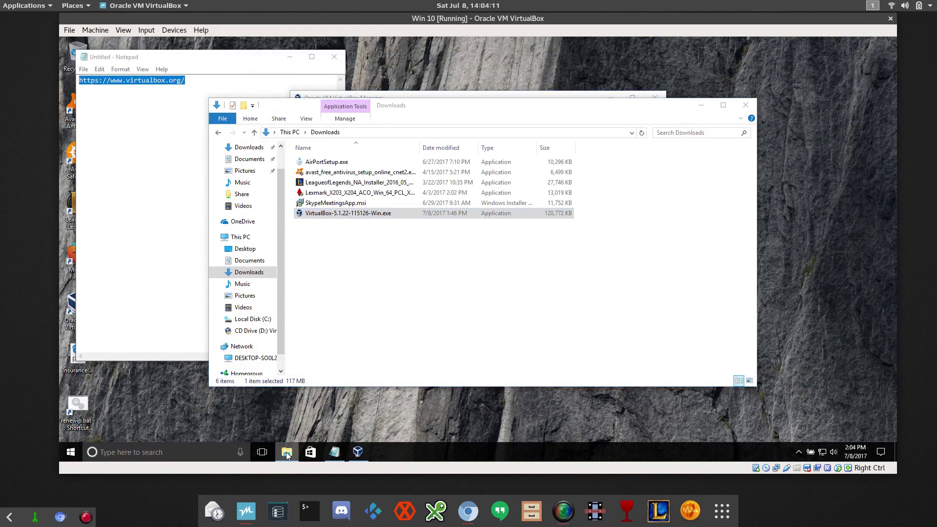
right_click(287, 454)
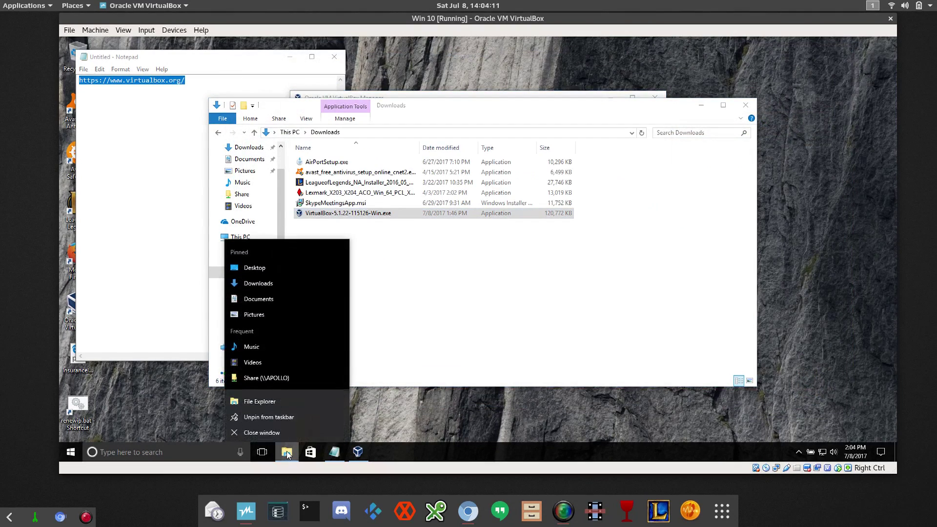
left_click(494, 315)
scroll(244, 346, "down", 1)
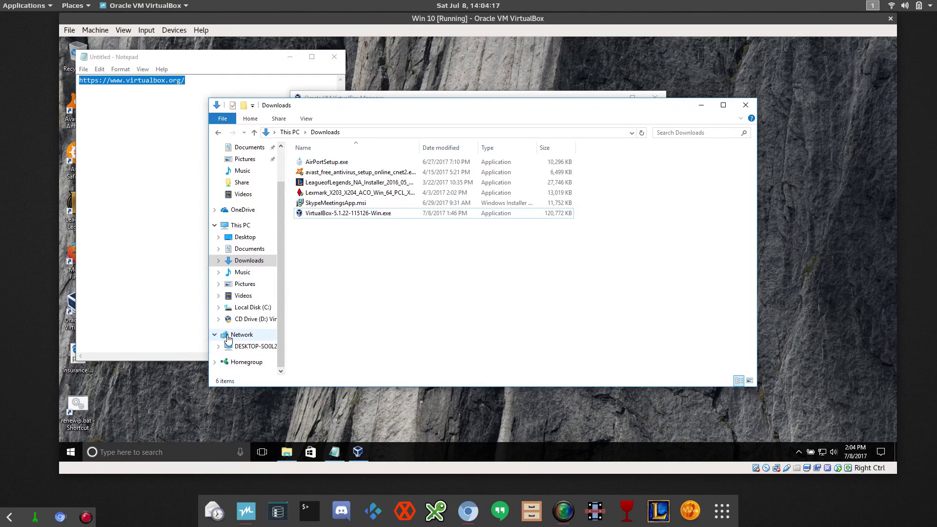
left_click(227, 336)
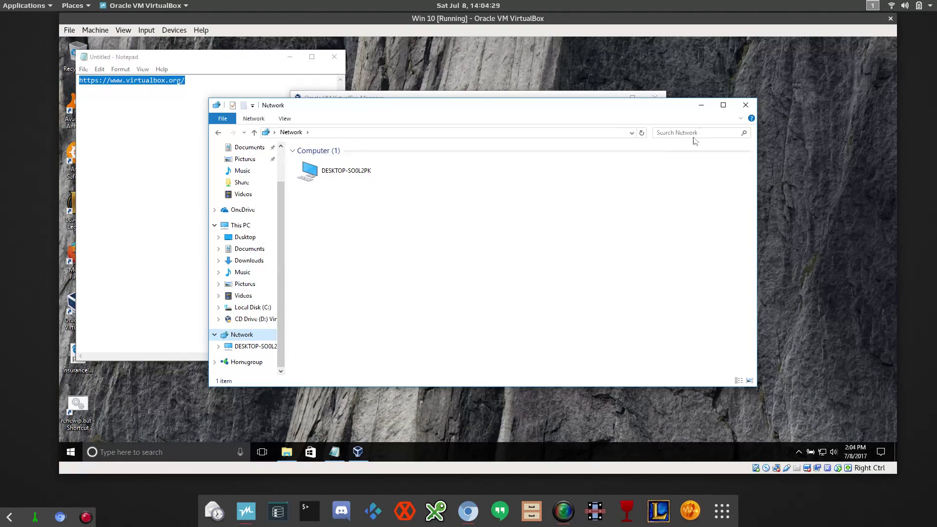
left_click(745, 106)
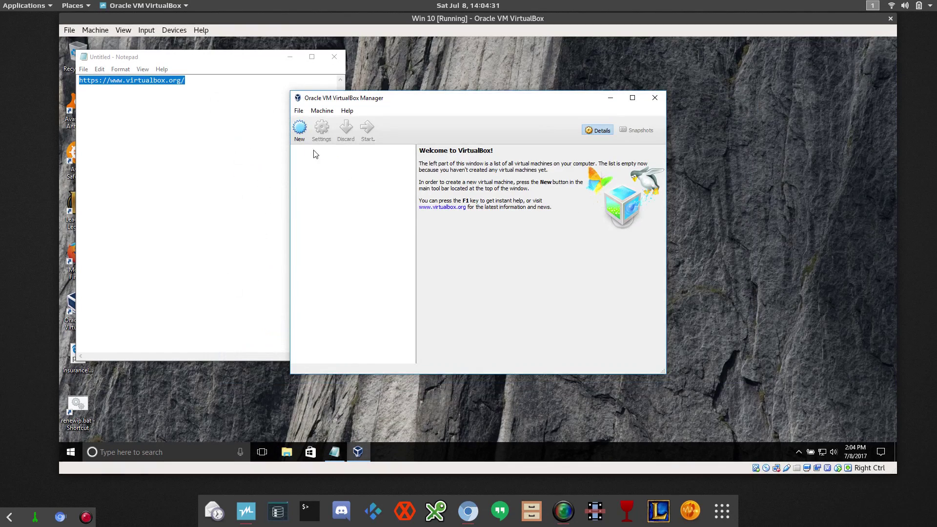
Start a new virtual machine named Ubuntu with type Linux and version Ubuntu (32-bit), and continue to the memory size.
left_click(299, 129)
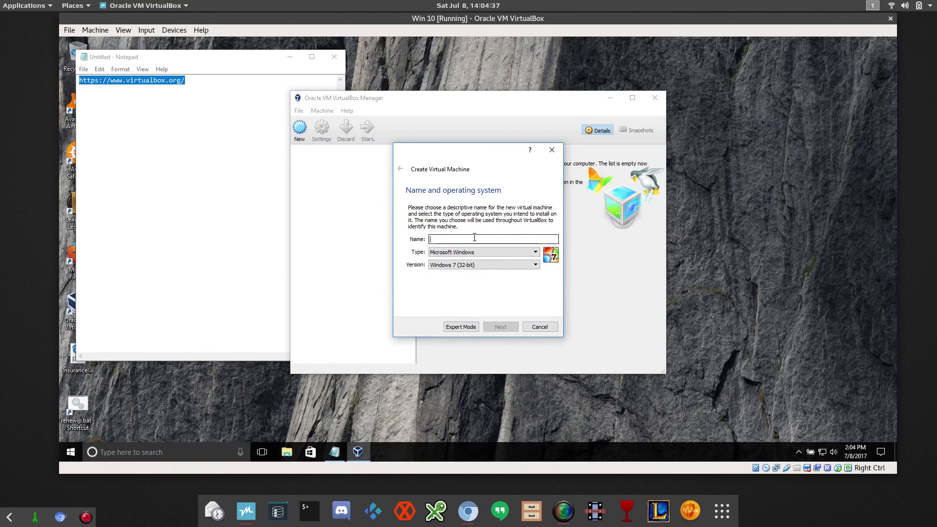
left_click(540, 267)
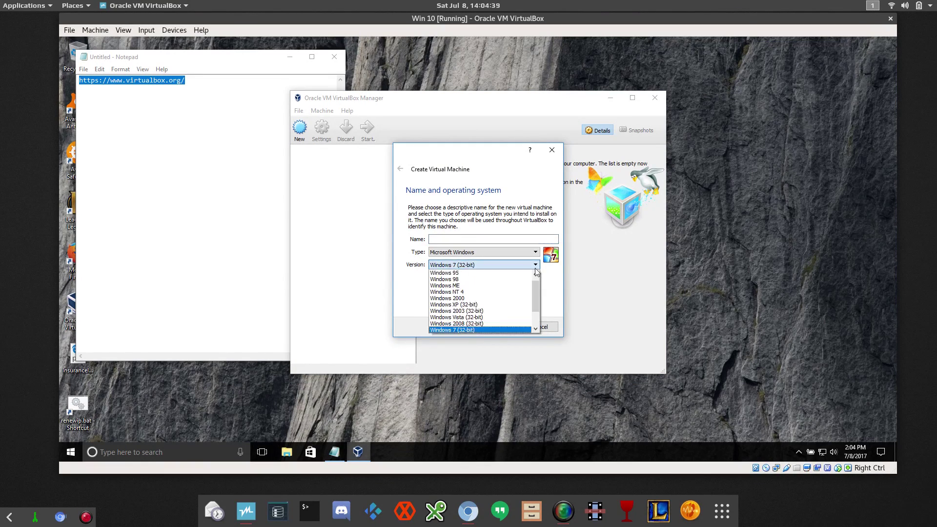
left_click(499, 239)
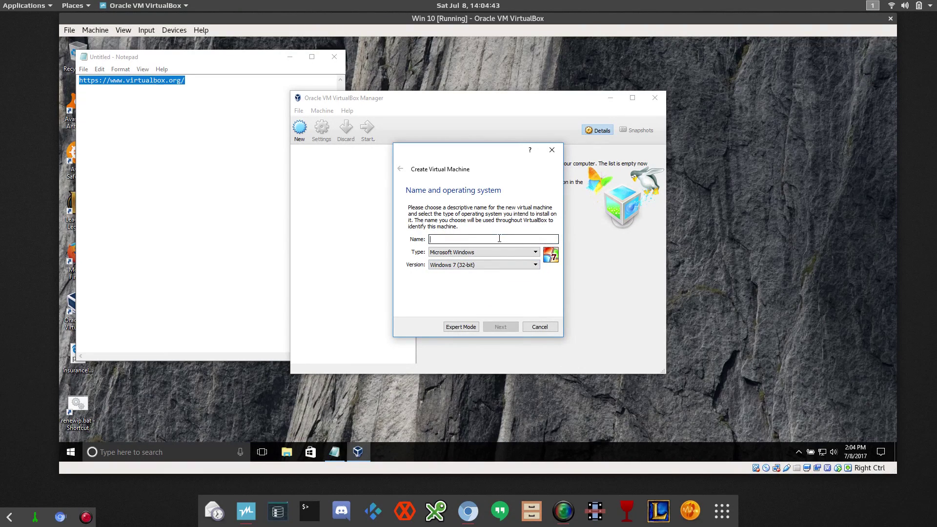
type("Ubun")
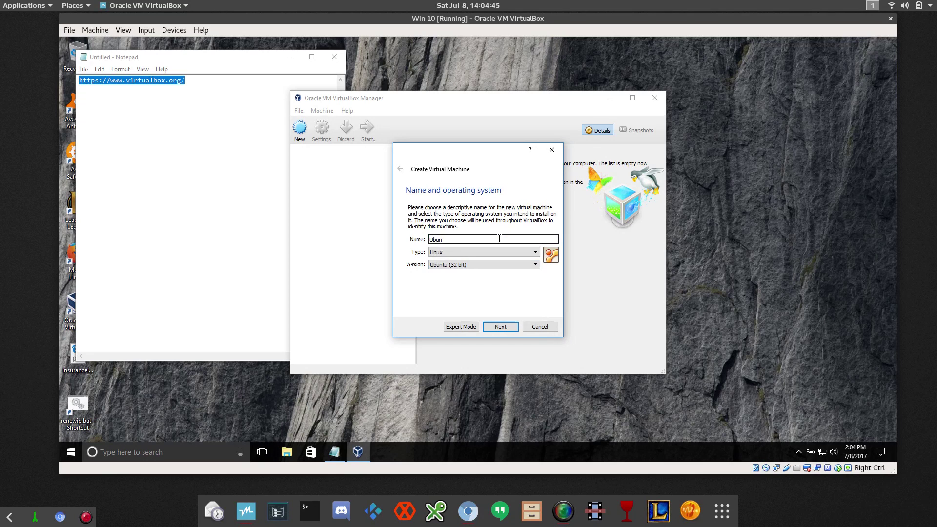
type("tu")
left_click(535, 265)
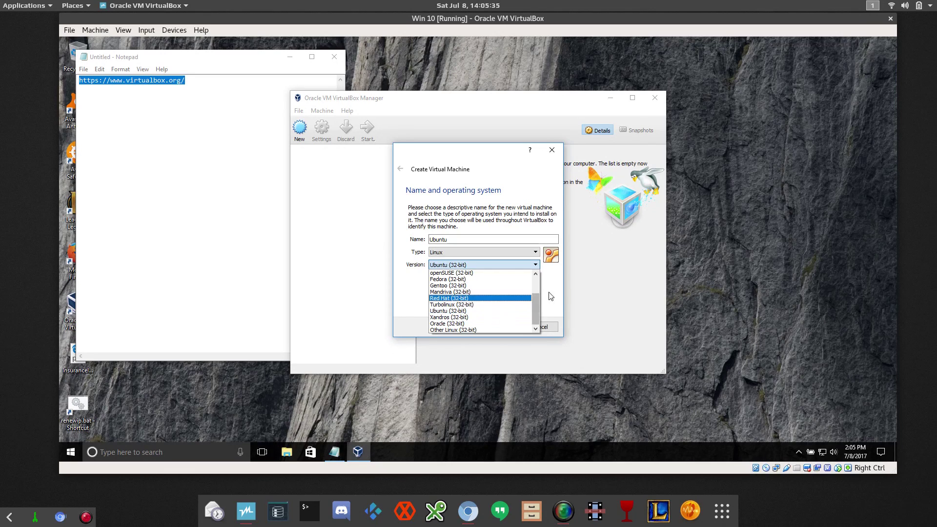
left_click(562, 289)
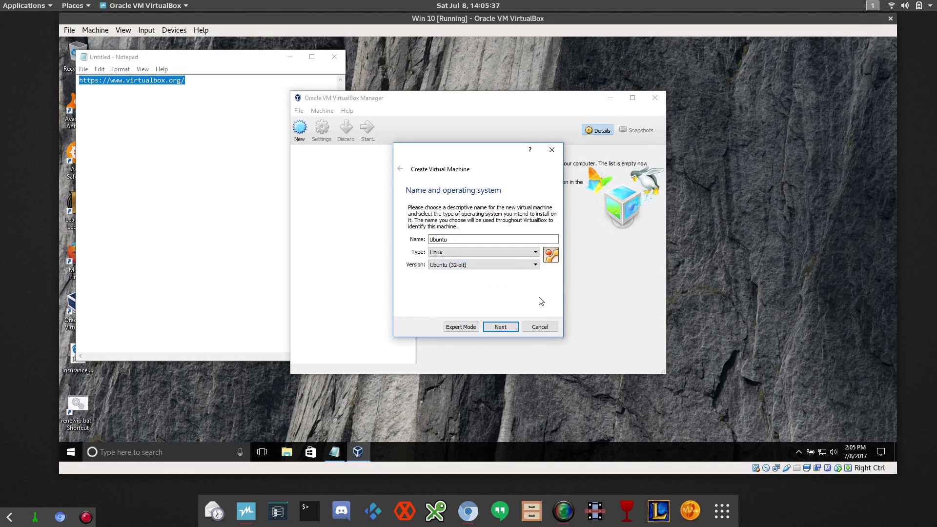
left_click(501, 327)
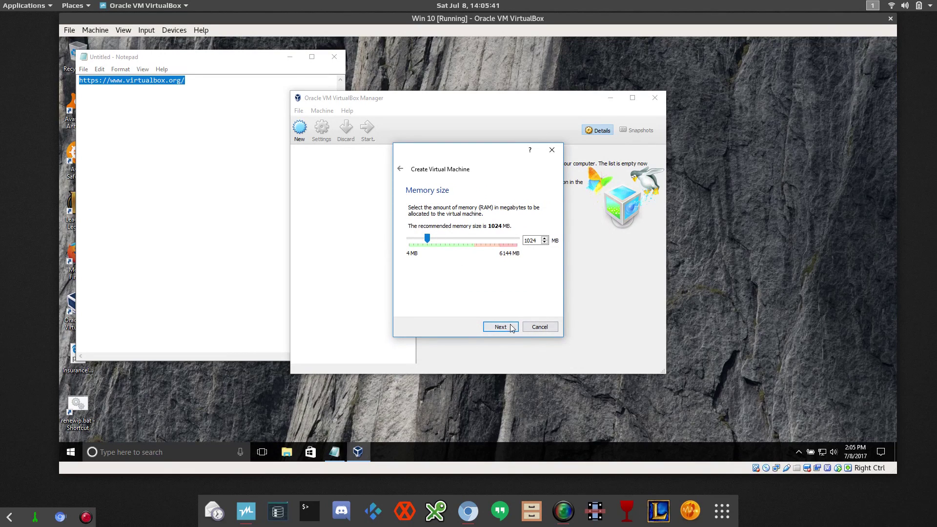
Accept 1024 MB of memory and create a dynamically allocated 10.00 GB VDI hard disk named Ubuntu.
left_click(505, 328)
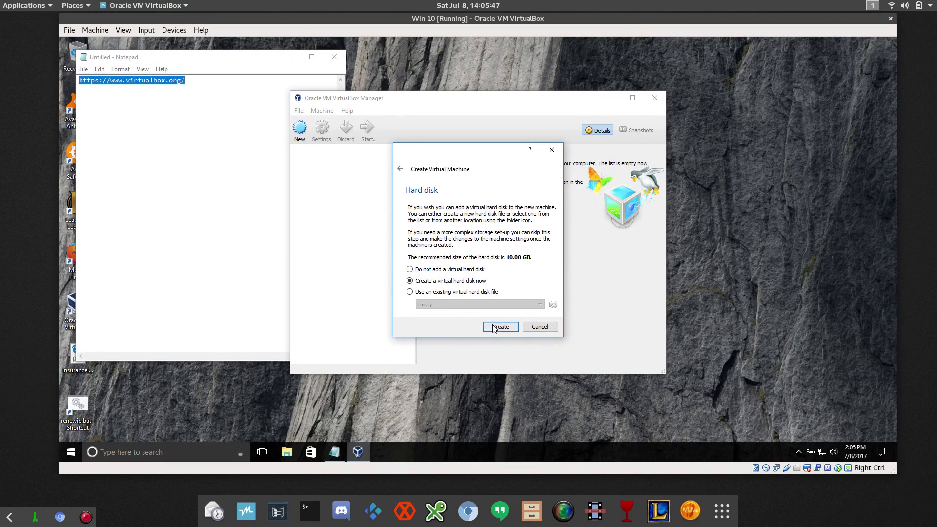
left_click(511, 329)
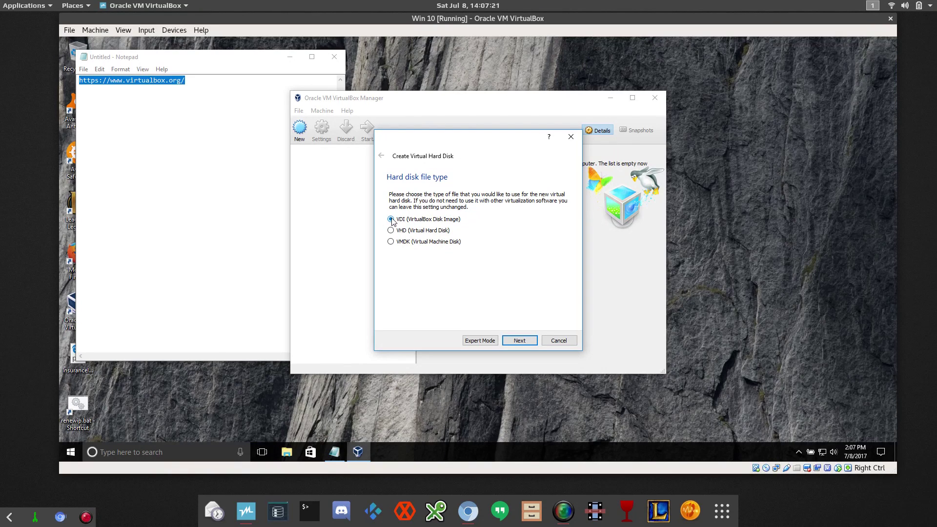
left_click(520, 342)
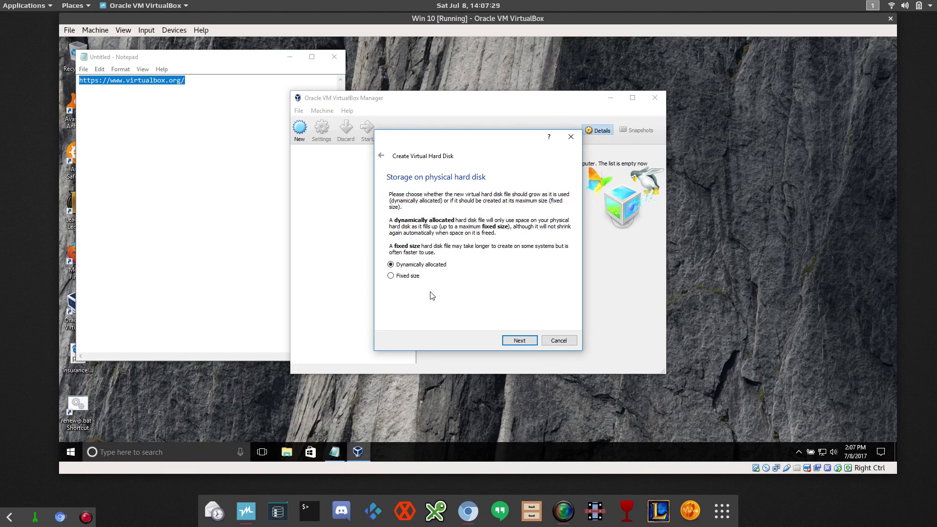
left_click(382, 157)
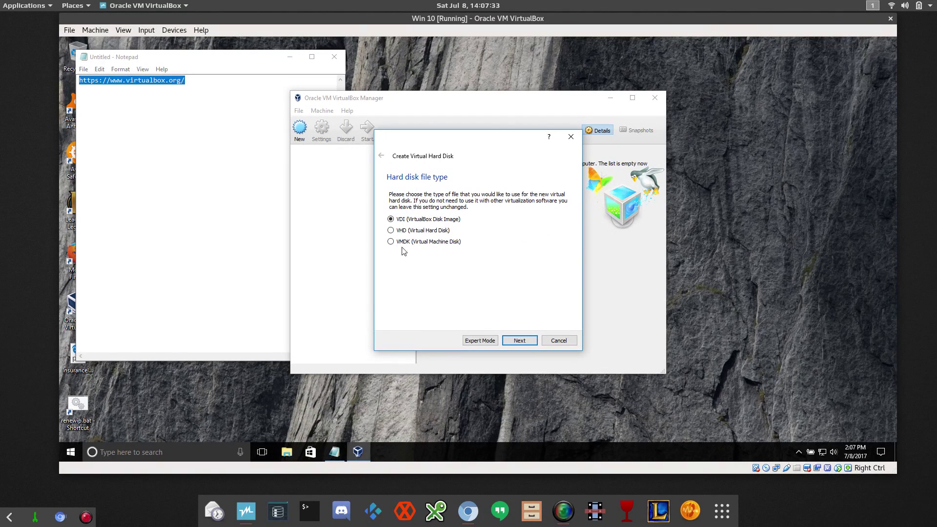
left_click(520, 341)
left_click(520, 341)
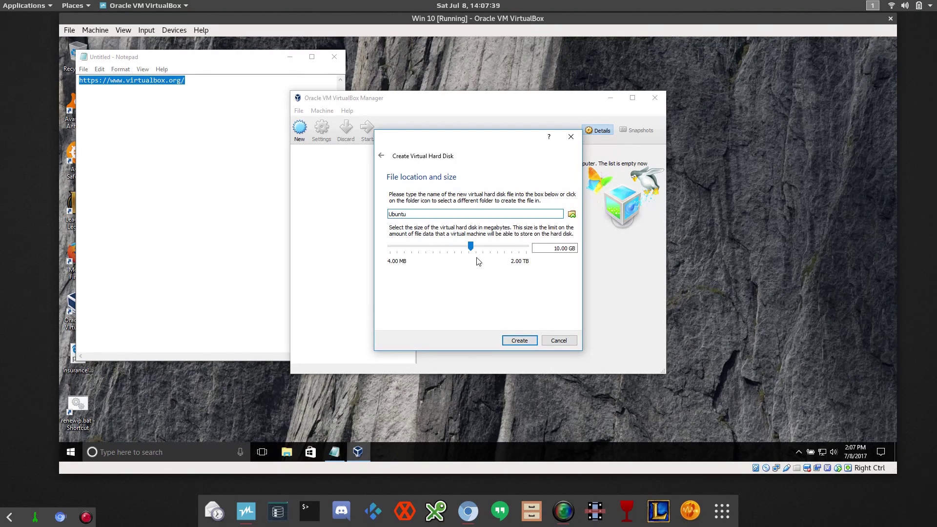
left_click(381, 156)
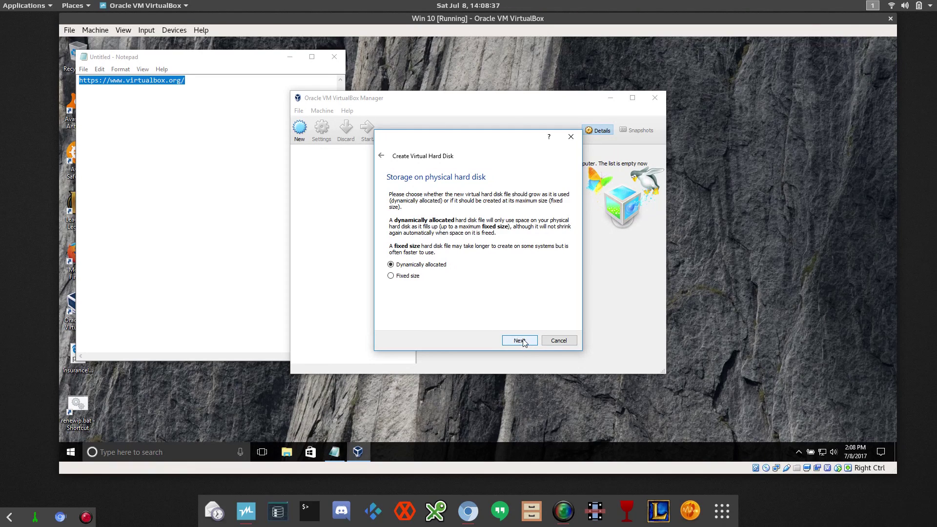
left_click(520, 341)
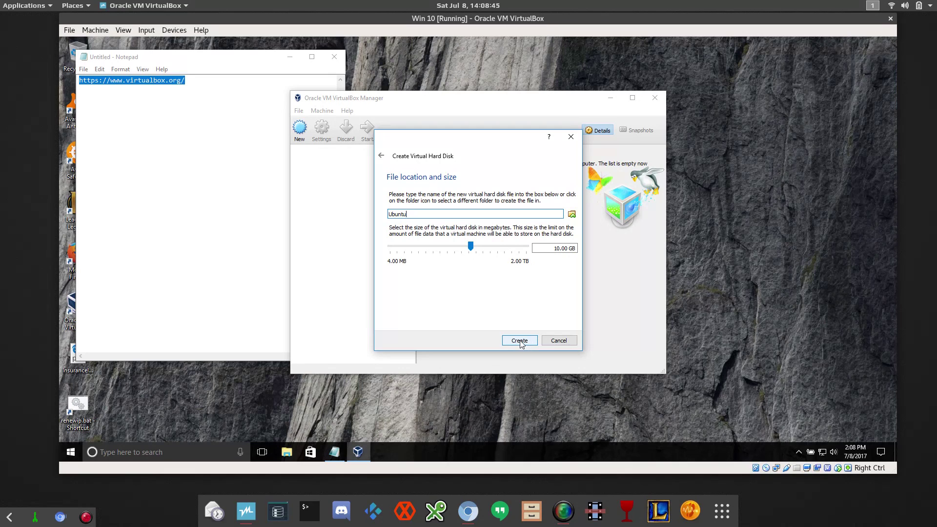
left_click(520, 341)
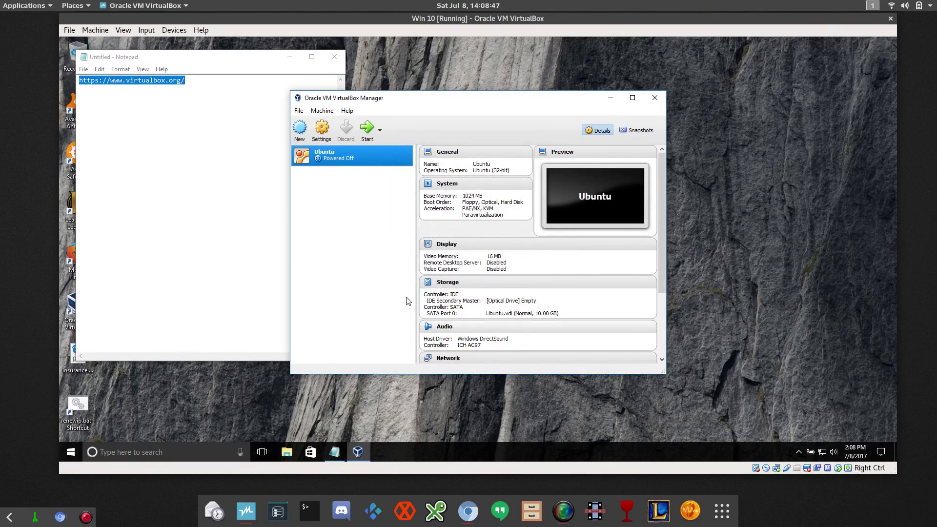
Open the Ubuntu machine's settings and review its basic, advanced, description and encryption options.
right_click(352, 154)
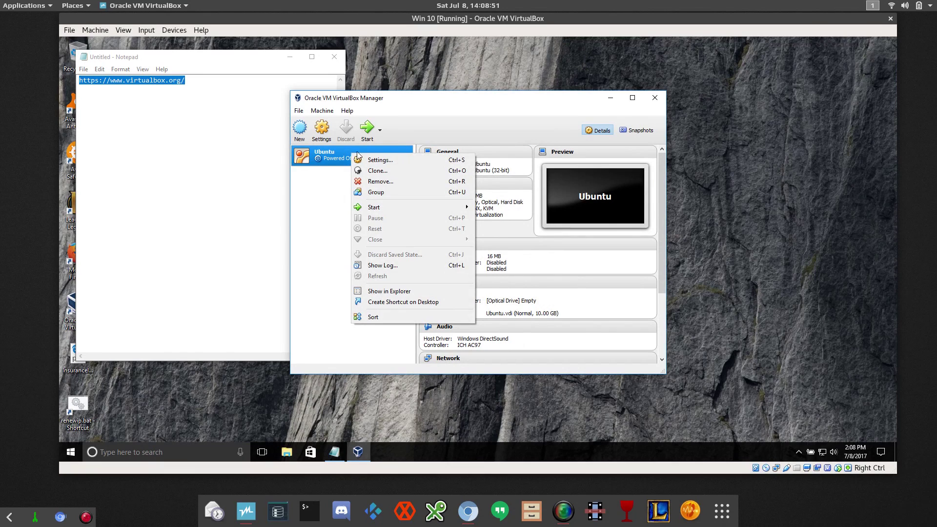
left_click(403, 158)
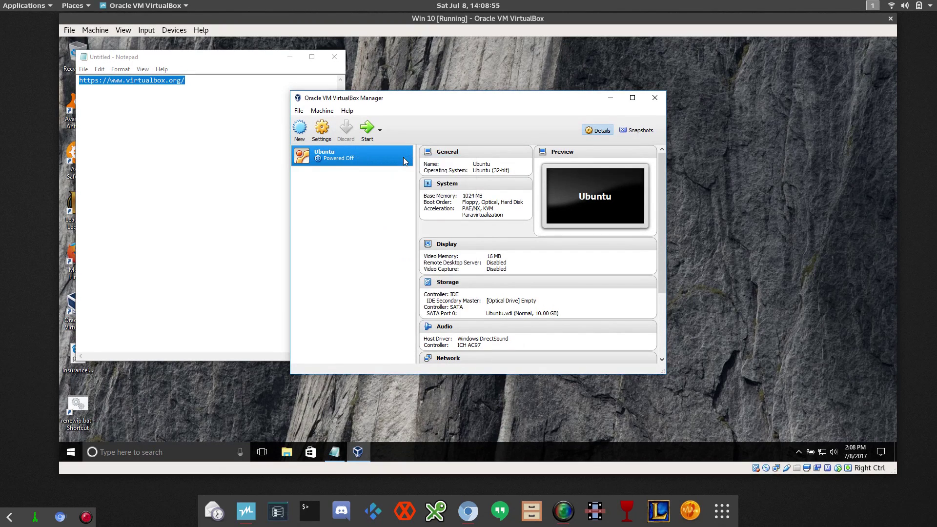
left_click(432, 164)
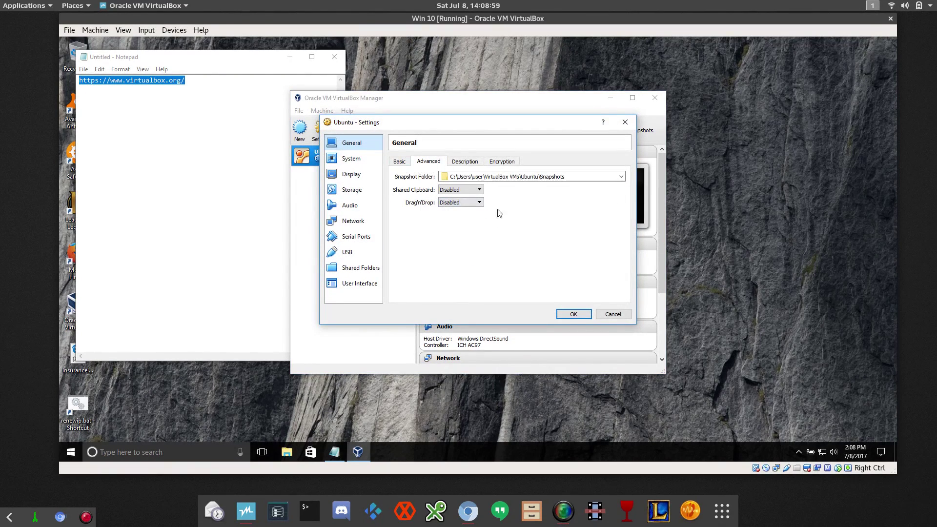
left_click(400, 163)
left_click(428, 162)
left_click(466, 164)
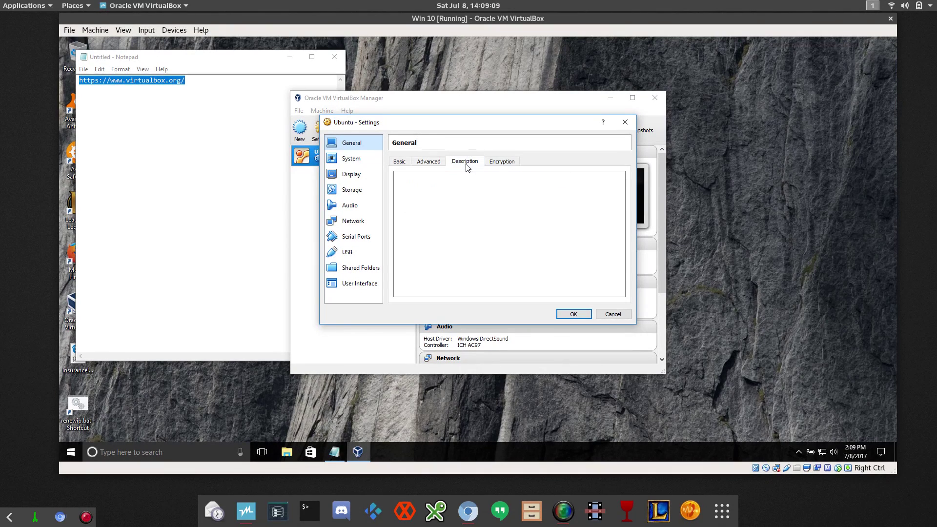
left_click(503, 162)
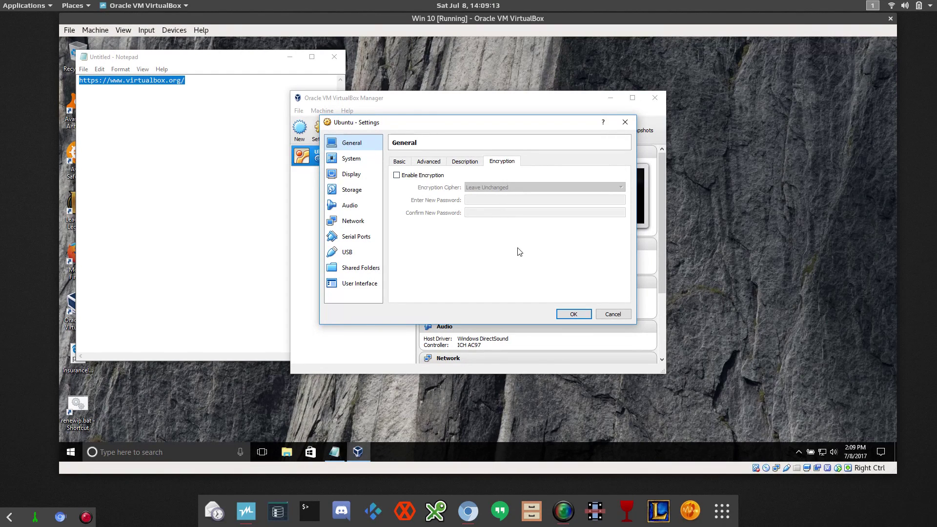
Review the Ubuntu machine's motherboard and processor settings, including base memory, boot order and execution cap.
left_click(353, 160)
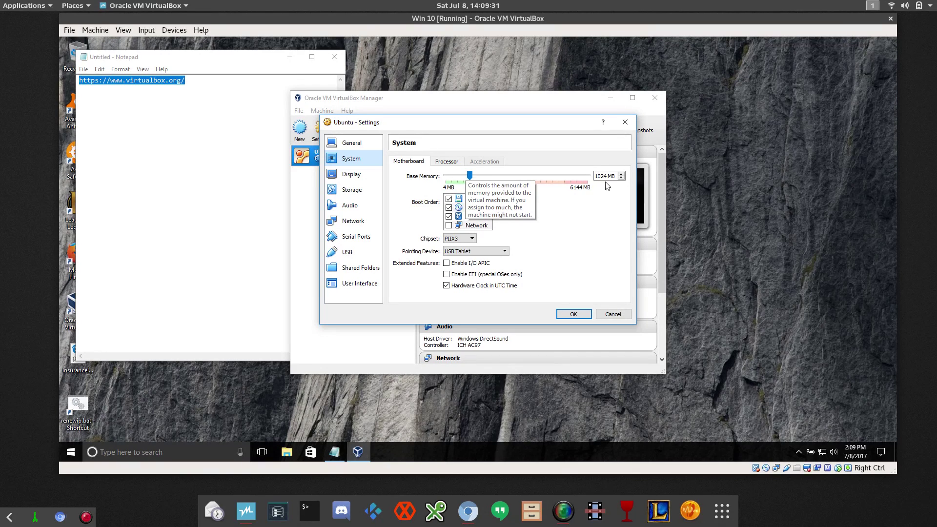
left_click(445, 163)
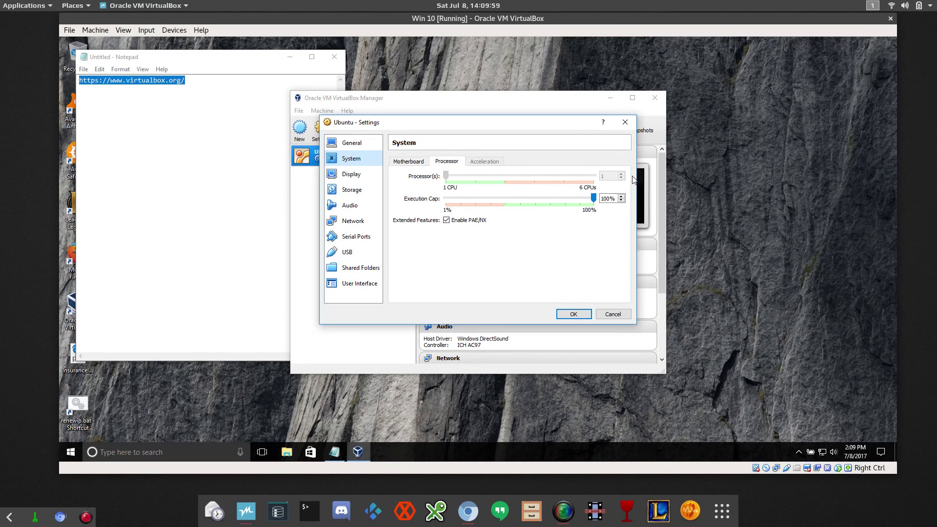
left_click(411, 162)
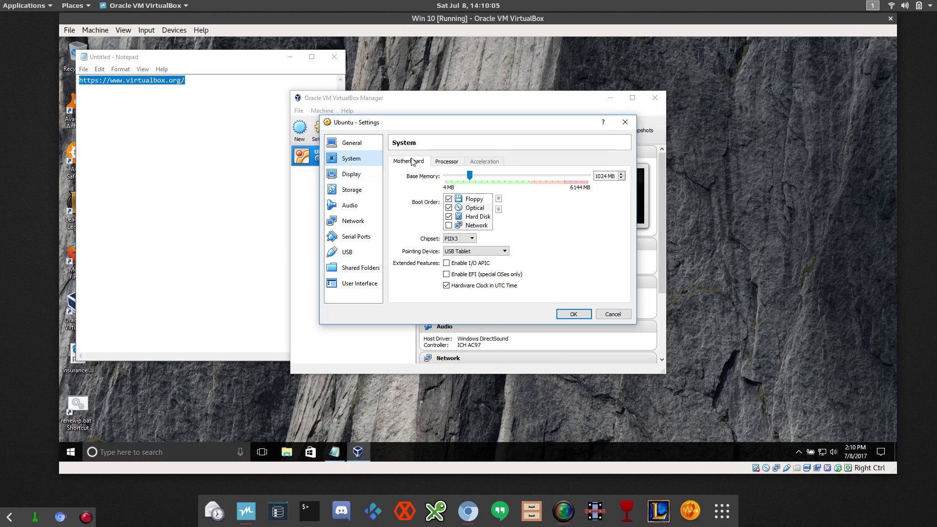
left_click(447, 161)
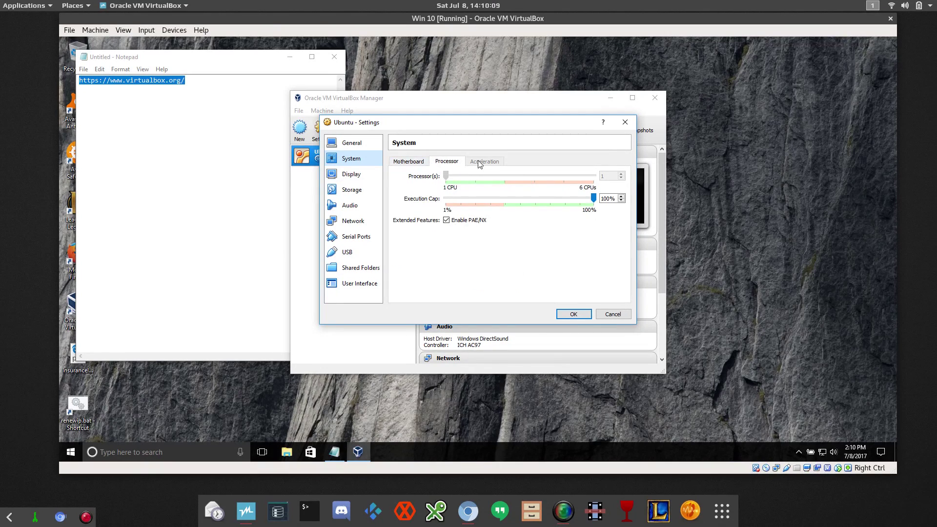
left_click(402, 161)
Set the Ubuntu machine's video memory to 128 MB and review its remote display and video capture options.
left_click(351, 174)
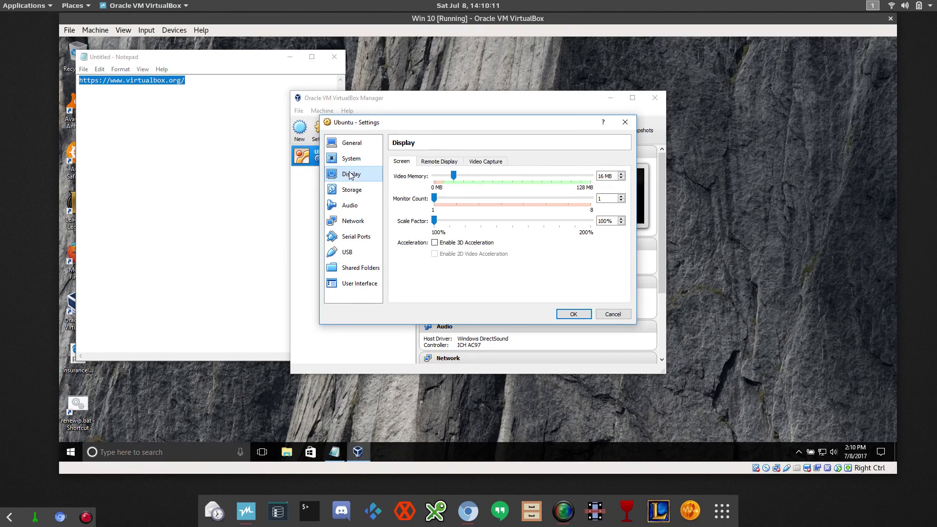
left_click_drag(454, 176, 591, 176)
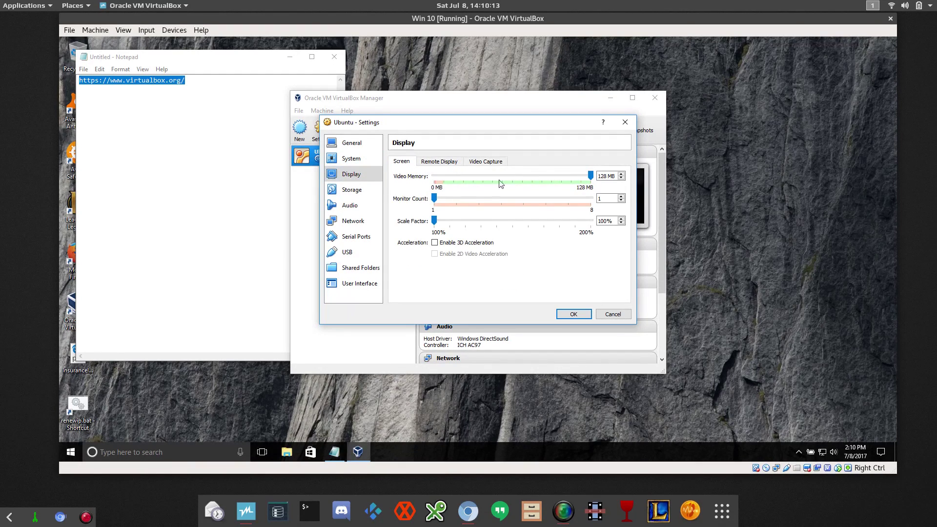
left_click(440, 166)
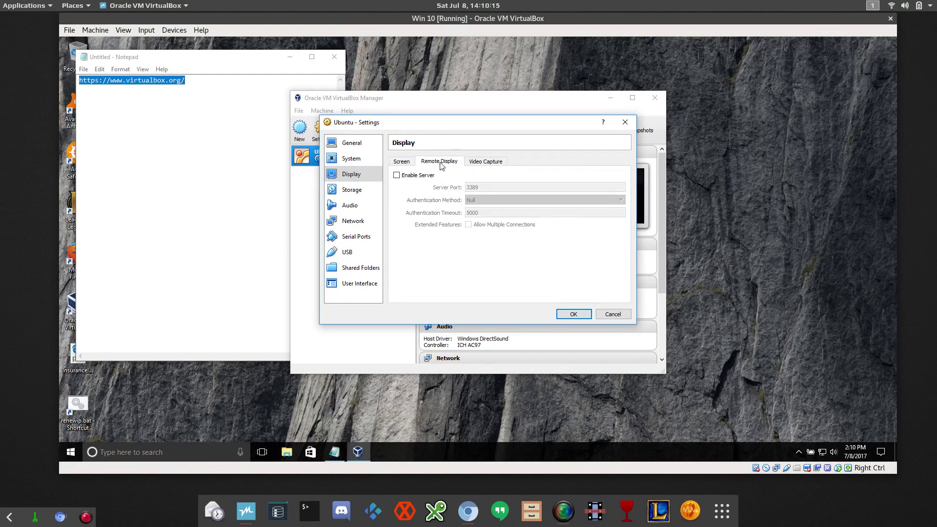
left_click(484, 165)
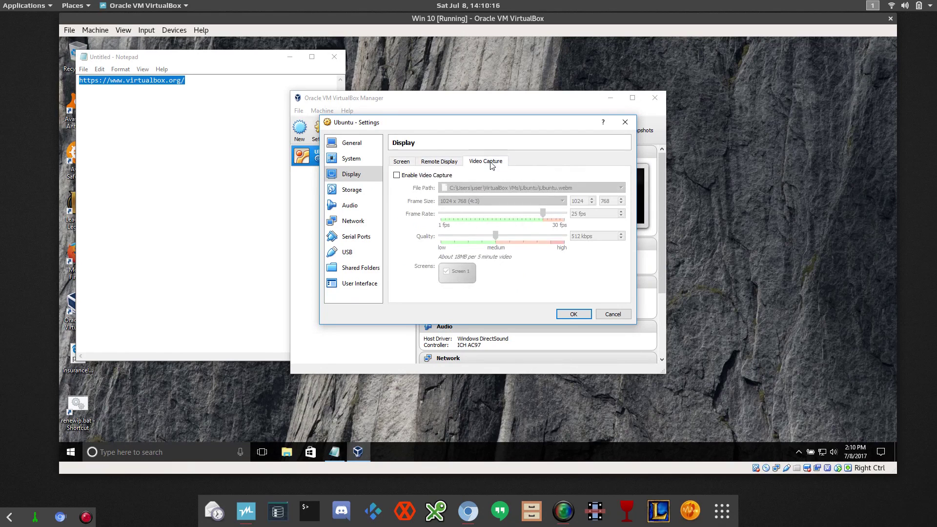
Browse the Documents folder for a virtual optical disk file for the Ubuntu machine's empty IDE optical drive, and cancel the selection.
left_click(400, 164)
left_click(351, 193)
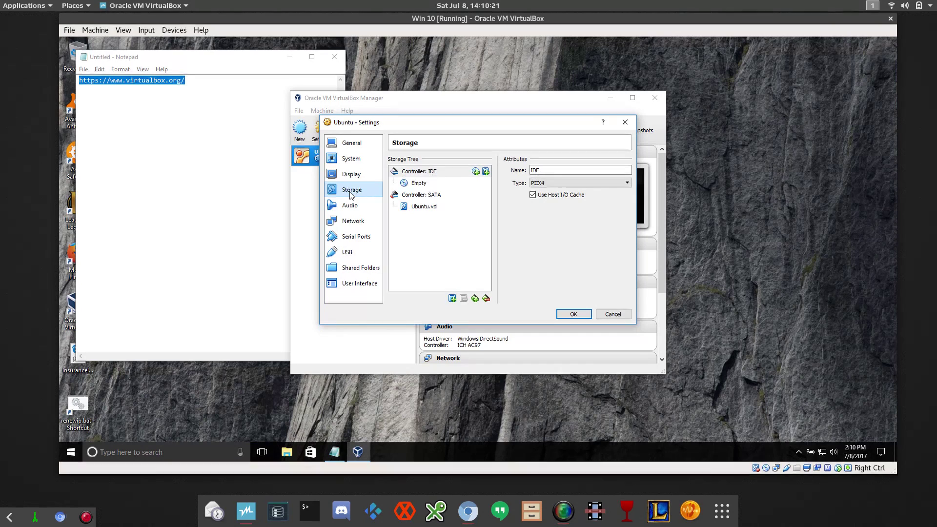
right_click(419, 184)
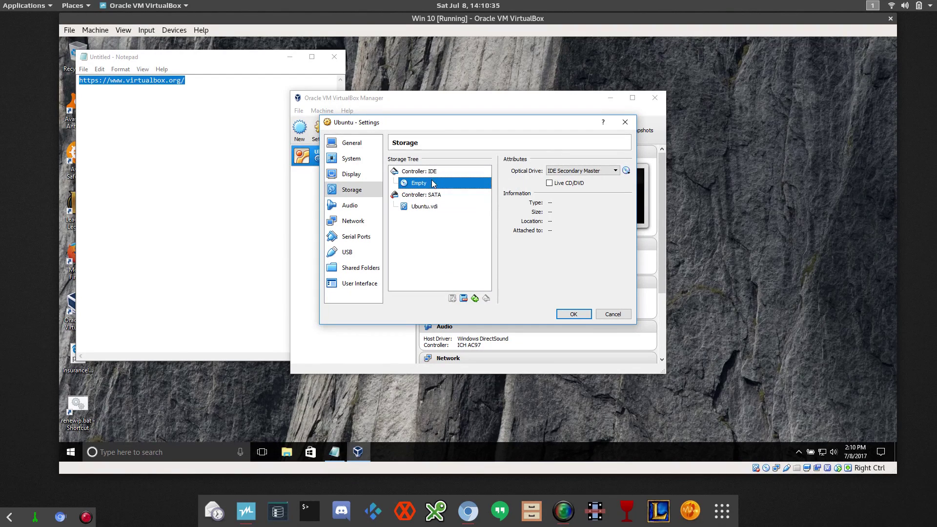
left_click(629, 173)
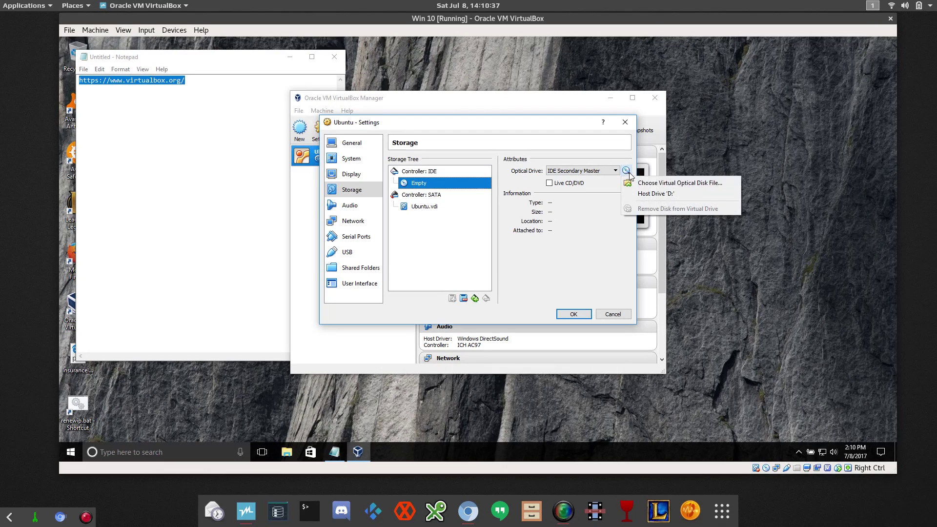
left_click(650, 187)
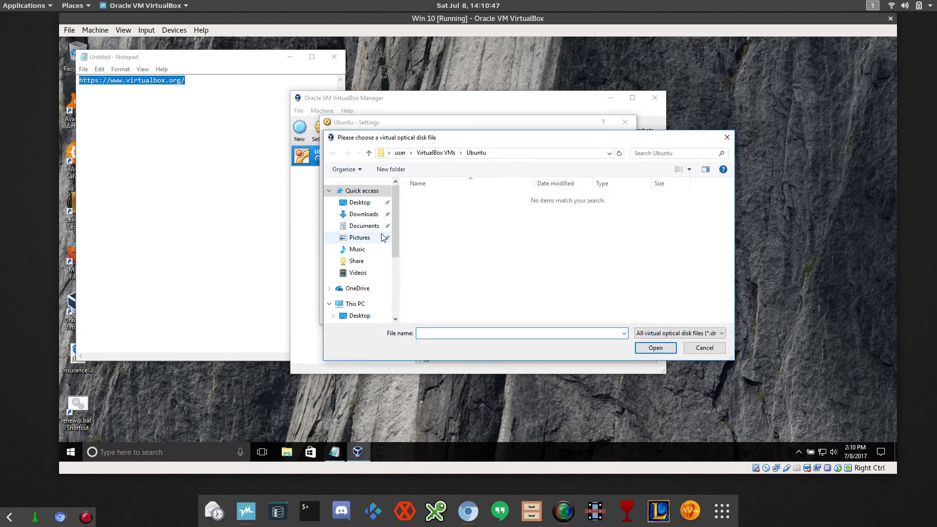
left_click(364, 226)
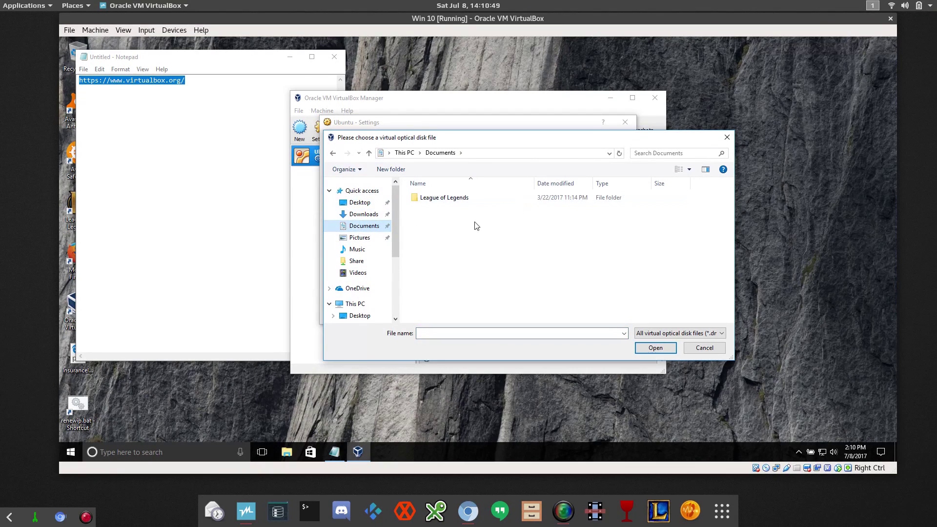
left_click(704, 348)
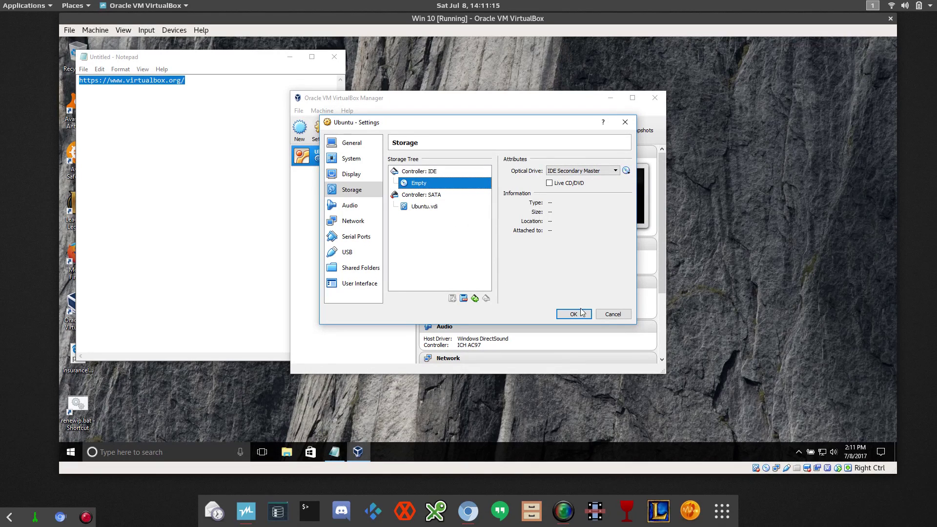
Review the Ubuntu machine's audio settings and the attachment modes available for network Adapter 1.
left_click(359, 207)
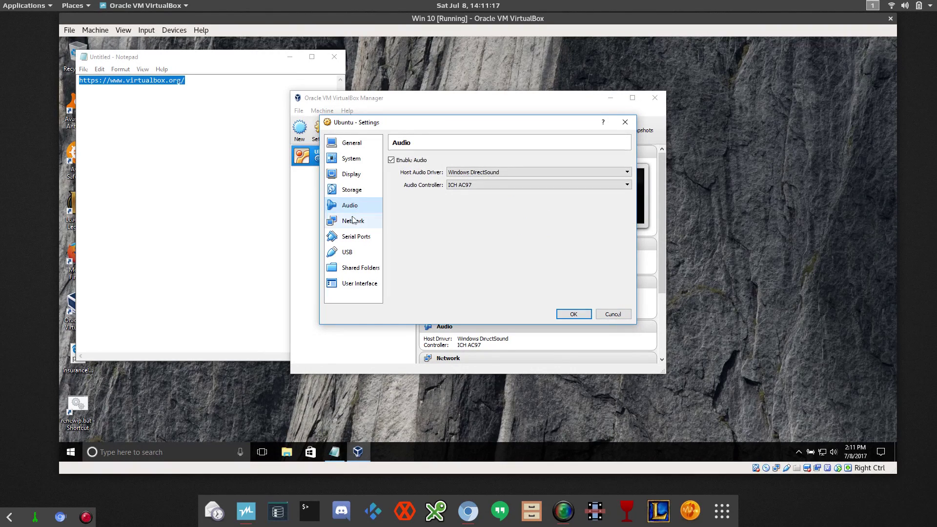
left_click(358, 224)
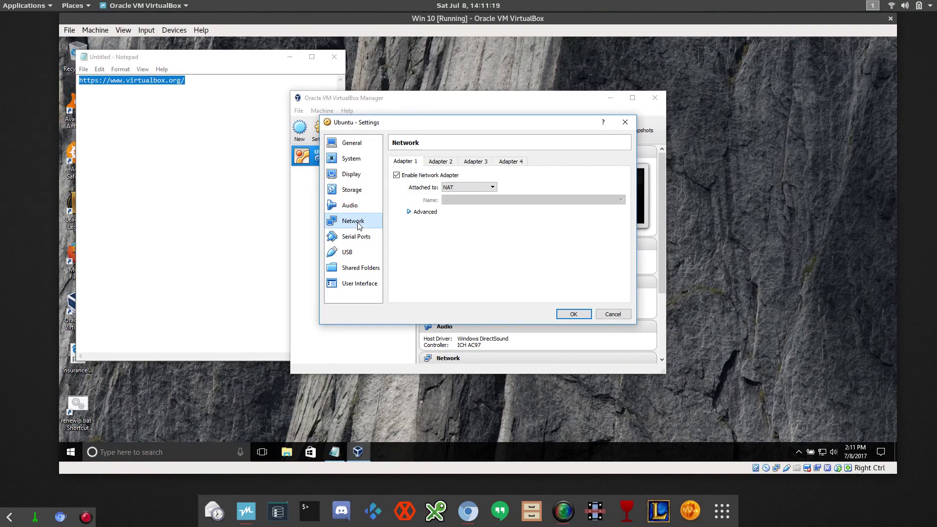
left_click(493, 188)
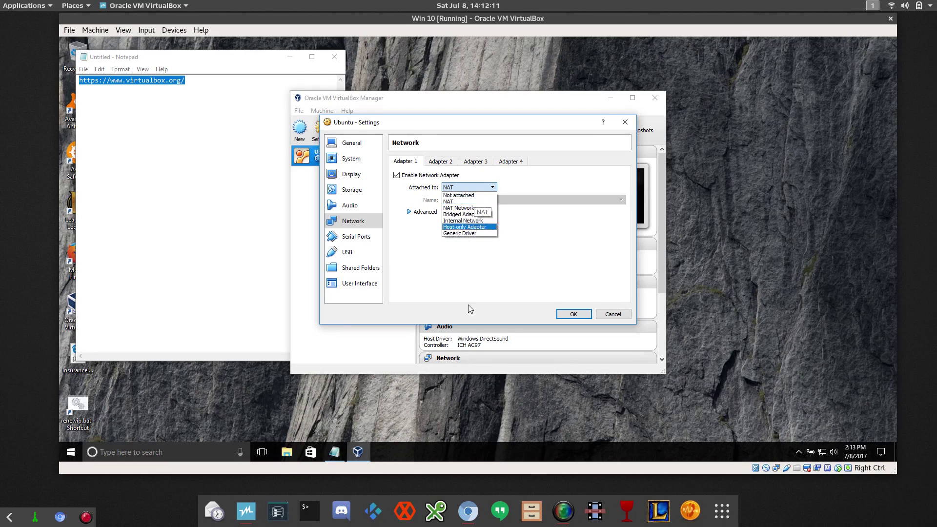
left_click(488, 293)
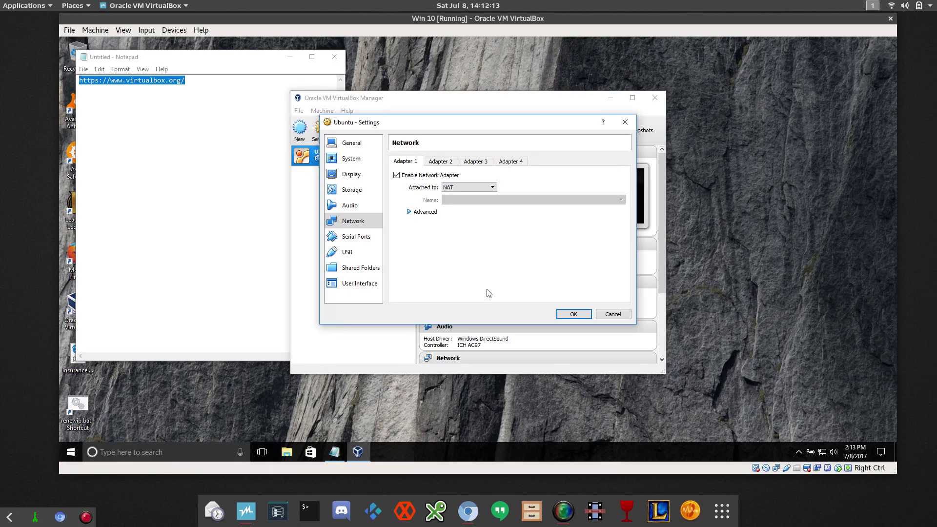
Review the Ubuntu machine's serial port, USB, shared folder and user interface settings.
left_click(353, 237)
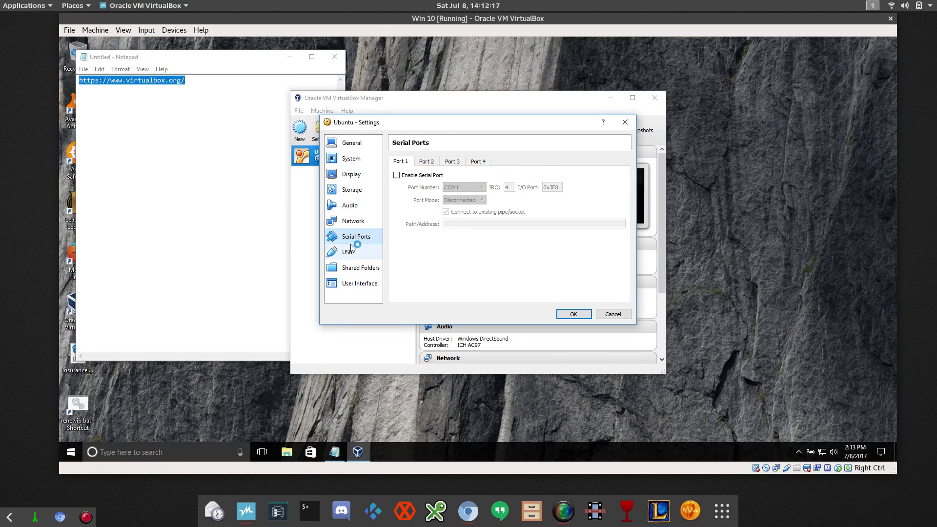
left_click(351, 251)
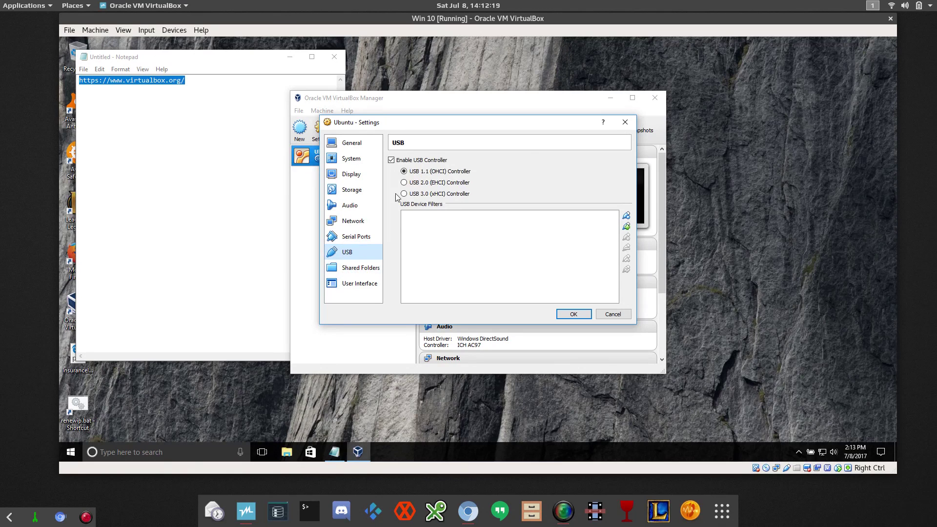
left_click(359, 272)
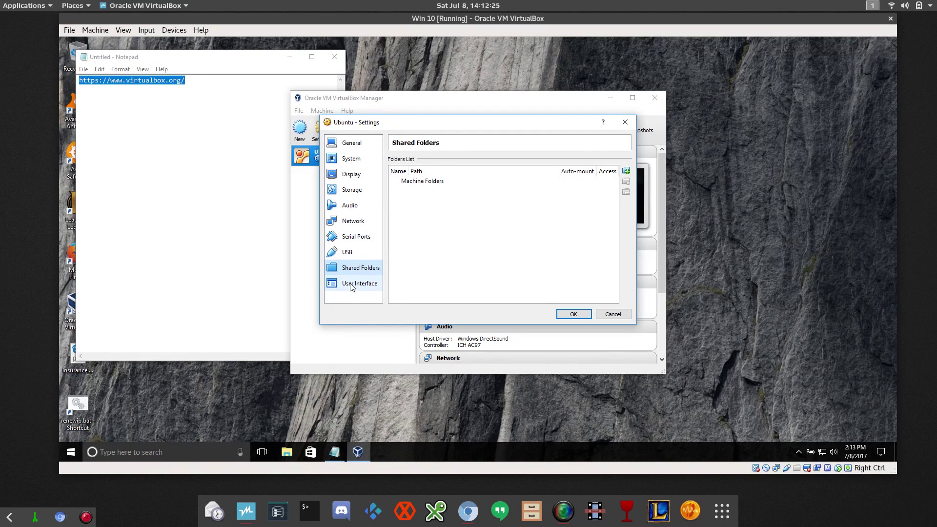
left_click(352, 287)
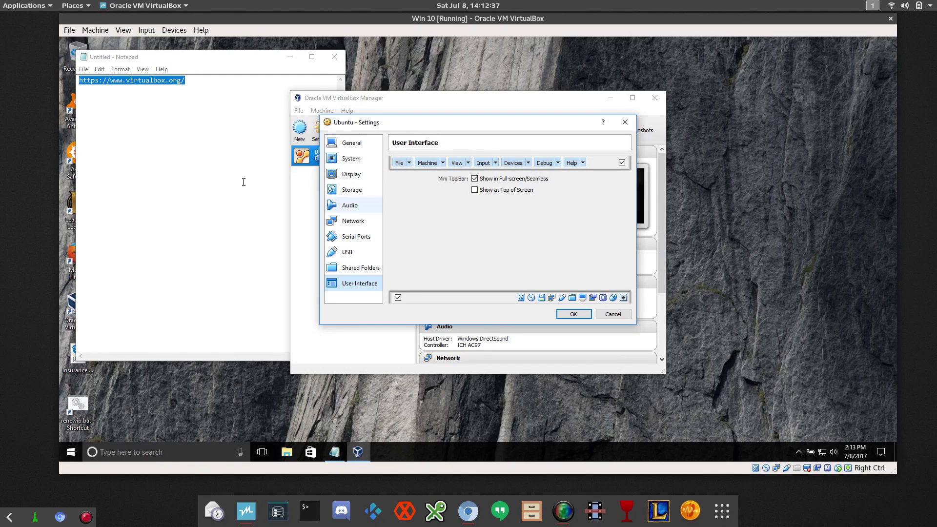
Look through the running Win 10 machine's window menus for comparison, and cancel the Ubuntu machine's settings.
left_click(69, 30)
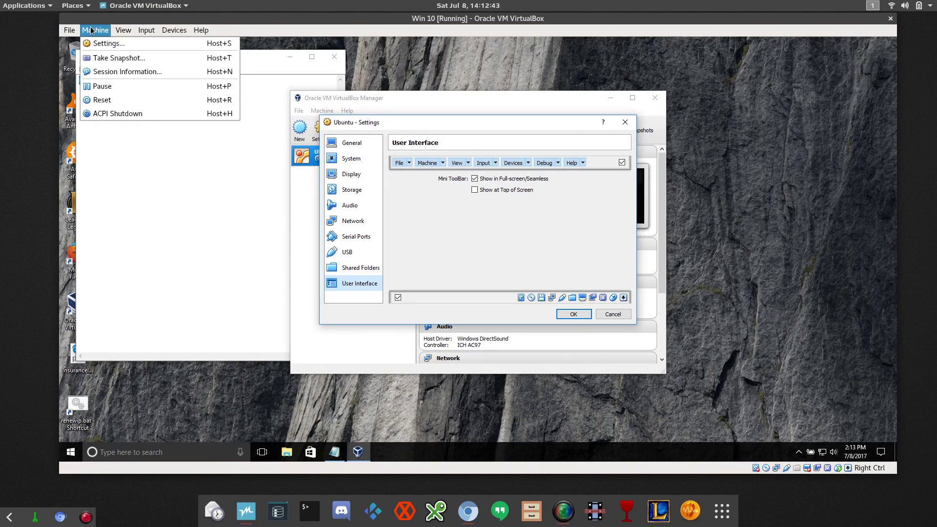
mouse_move(152, 32)
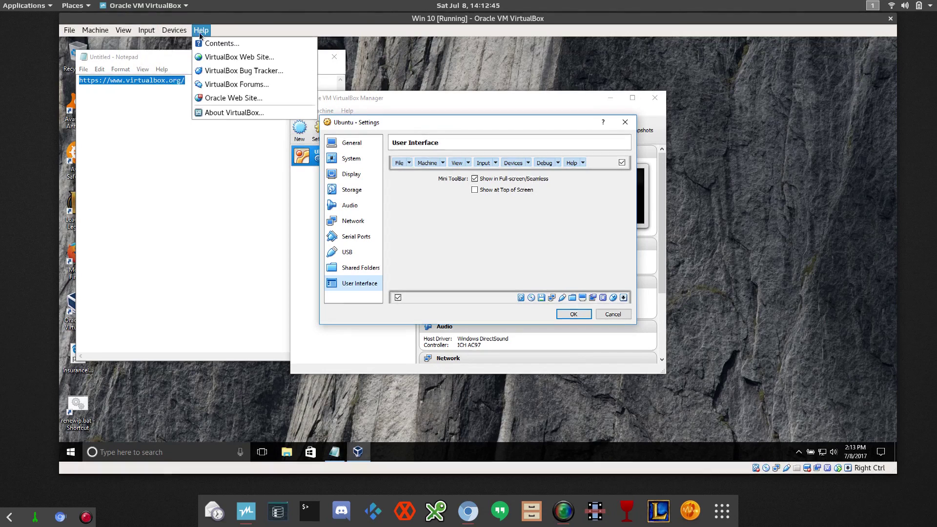
mouse_move(90, 32)
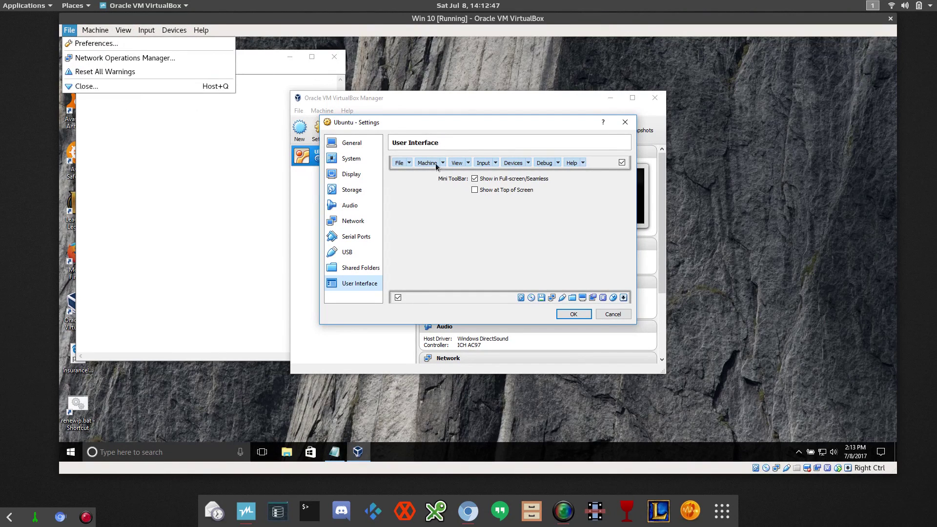
left_click(575, 240)
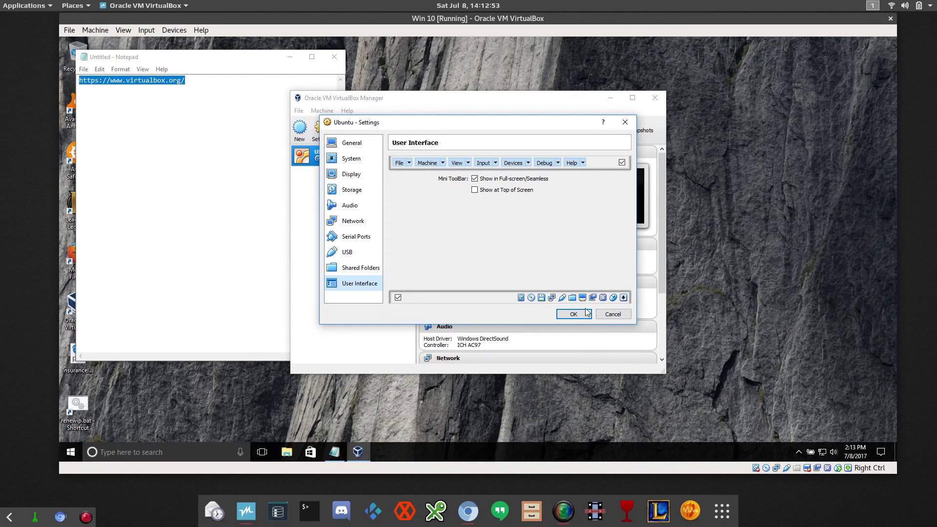
left_click(618, 317)
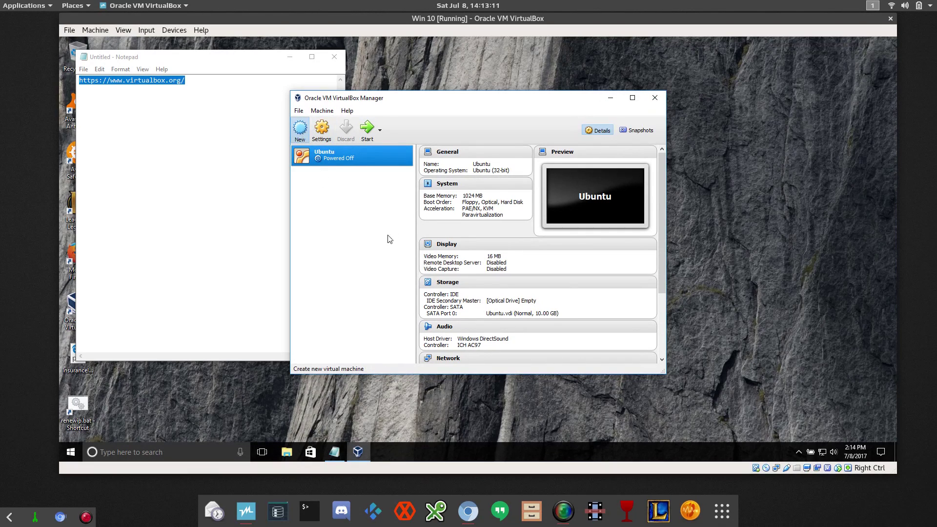
Dismiss the new virtual machine wizard and close the VirtualBox Manager inside the Windows 10 guest.
key("ctrl+n")
left_click(537, 326)
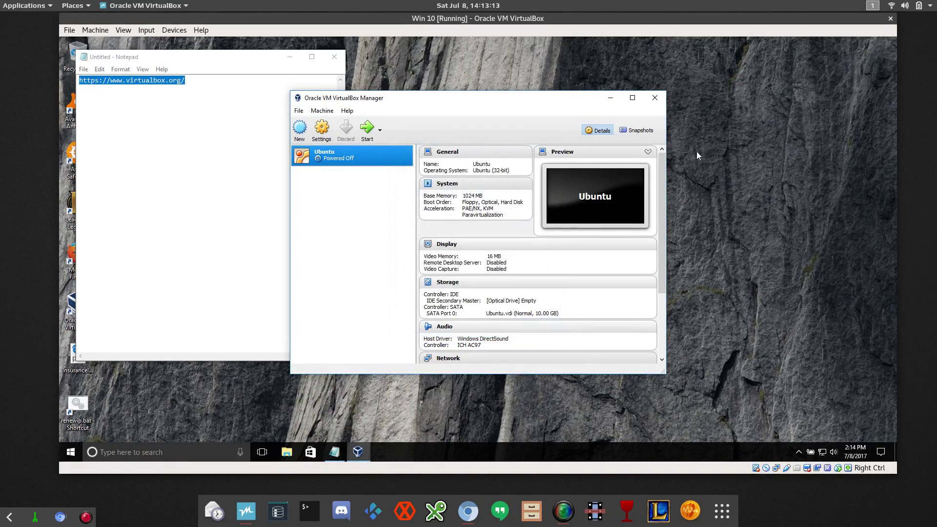
left_click(655, 97)
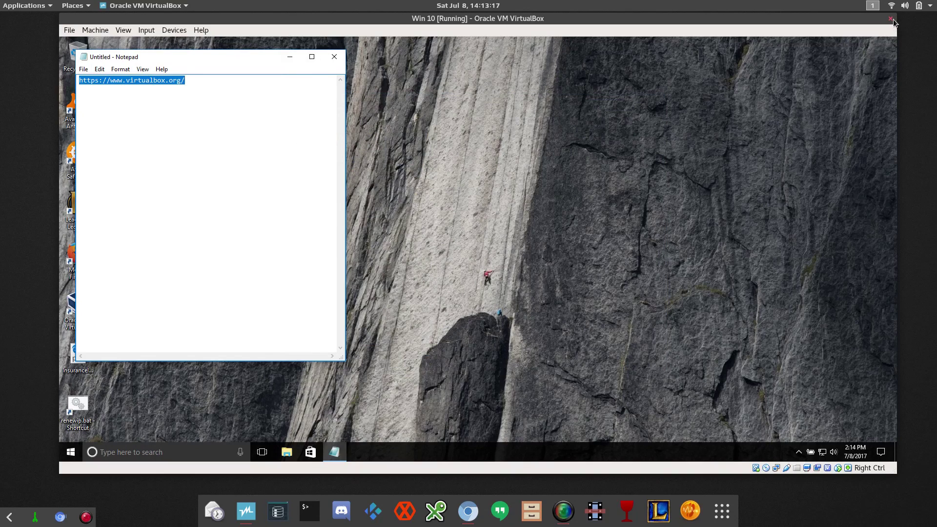
Minimize the Win 10 machine's window and move the host's VirtualBox Manager to the middle of the desktop.
right_click(446, 19)
left_click(466, 34)
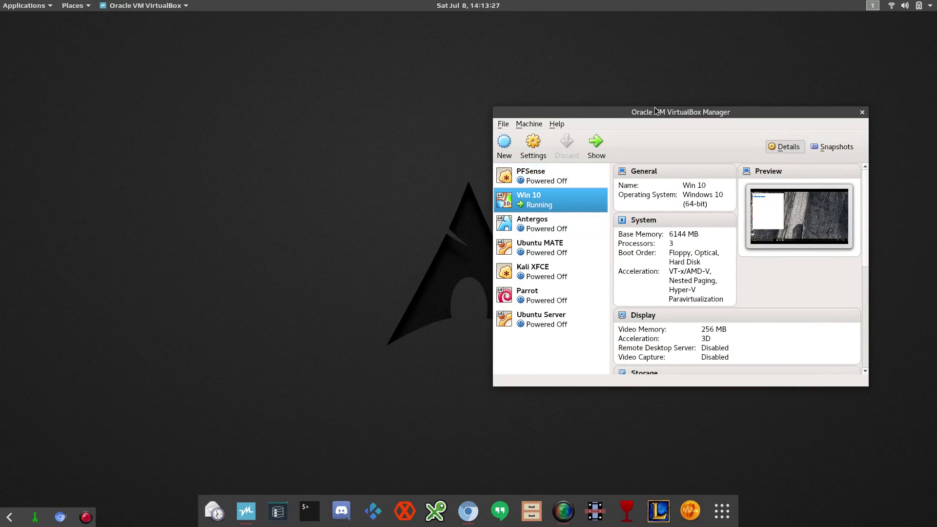
left_click_drag(670, 113, 460, 85)
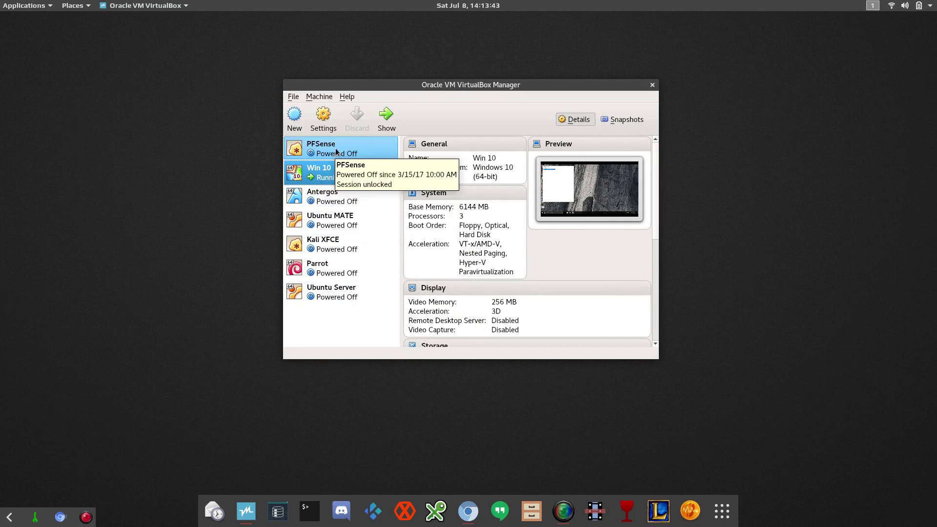
Look through the details of the host's existing virtual machines, including Antergos, Ubuntu MATE, Kali XFCE and PFSense.
left_click(340, 196)
left_click(343, 215)
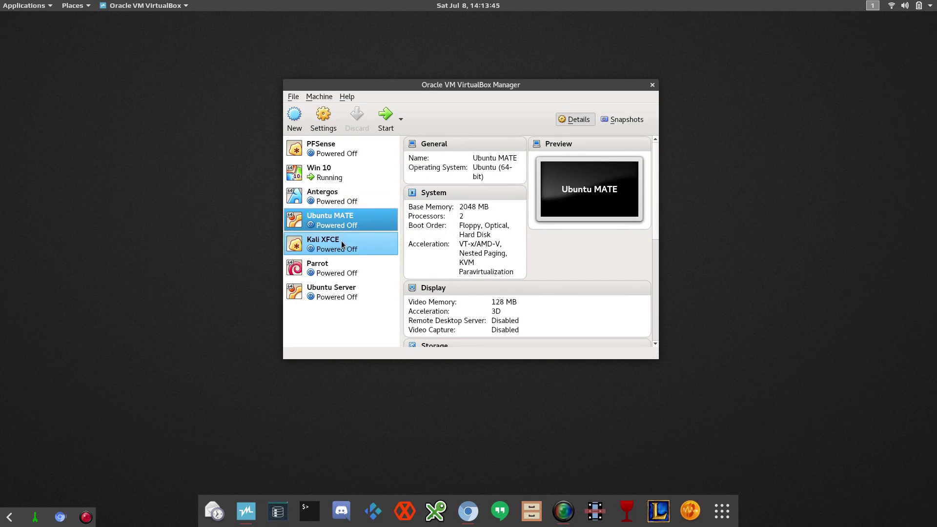
left_click(342, 241)
left_click(342, 219)
left_click(341, 191)
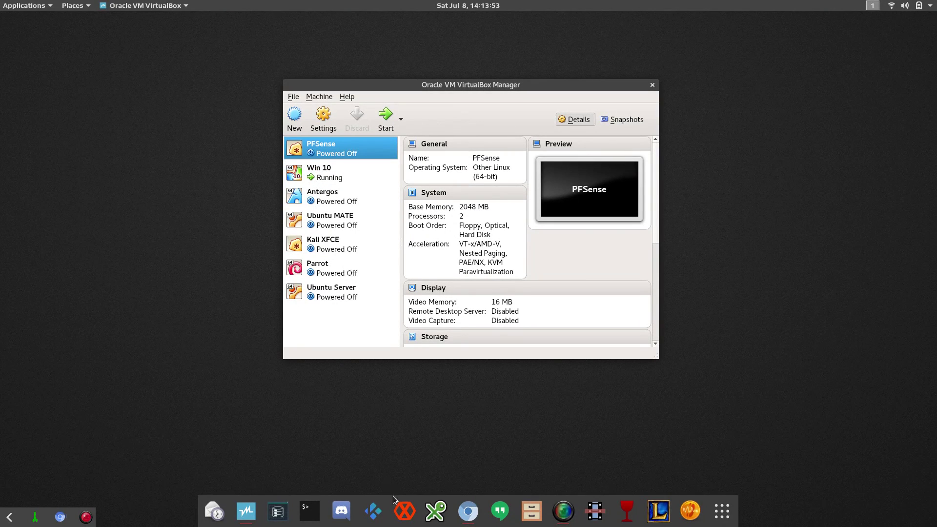
Switch to the host's file manager and open the Antergos folder within VirtualBox VMs in the home directory.
left_click(532, 511)
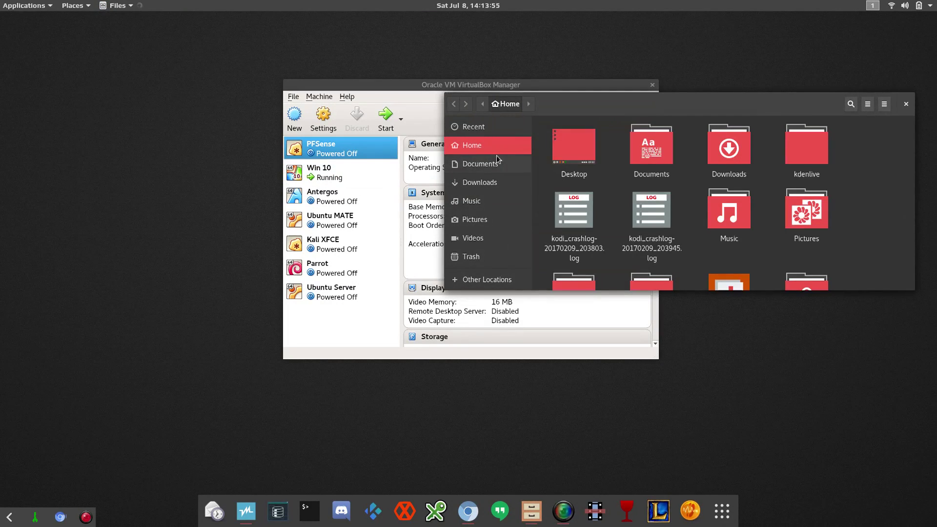
scroll(822, 147, "down", 5)
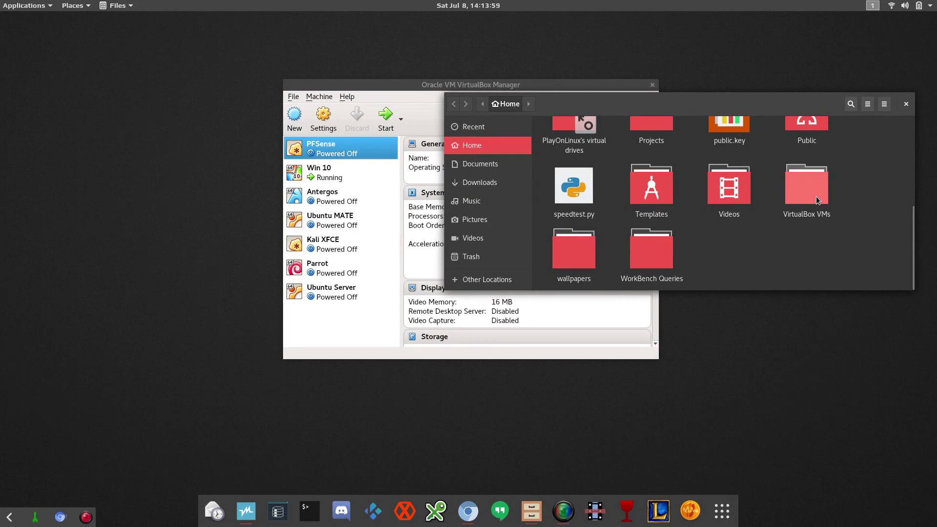
double_click(811, 190)
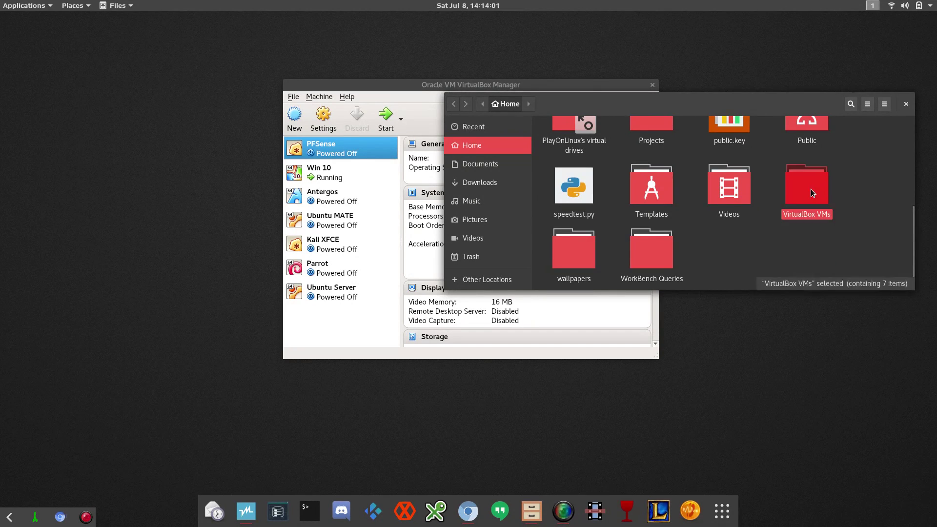
double_click(579, 152)
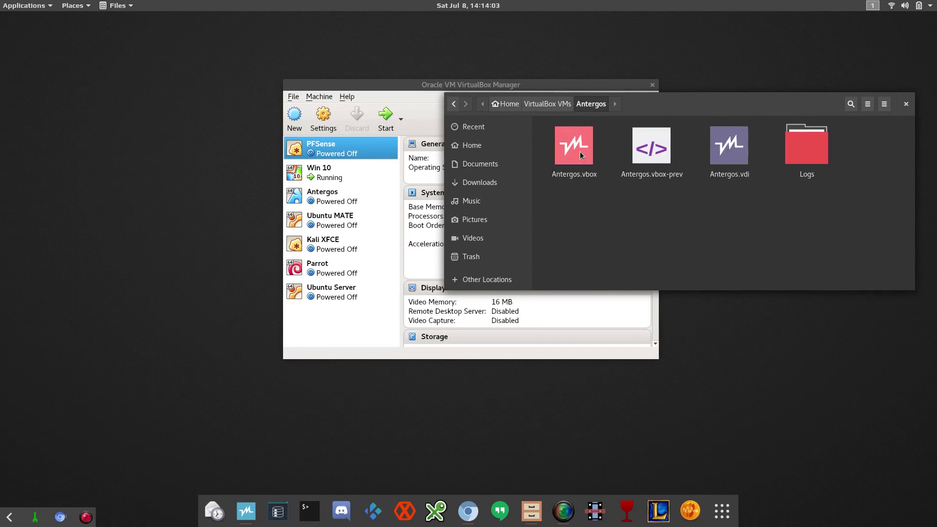
left_click_drag(681, 107, 426, 58)
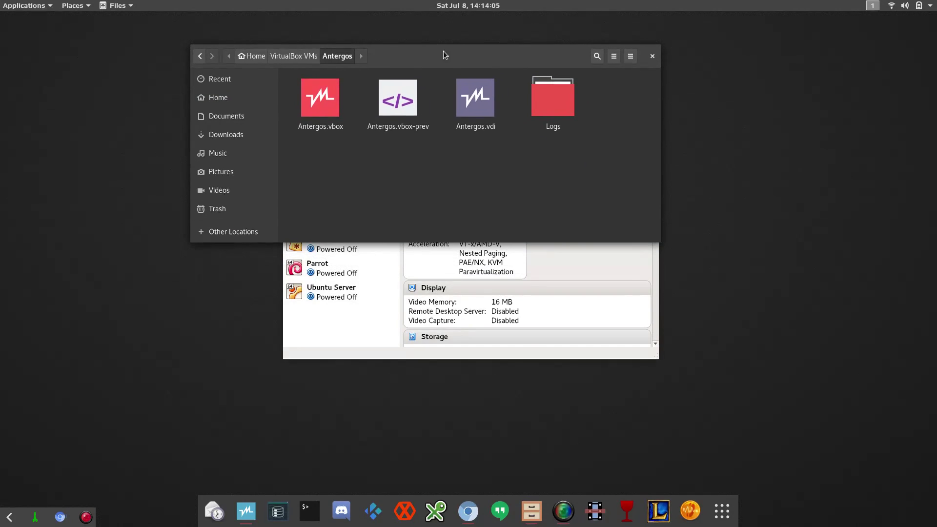
Check the file size and other basic properties of Antergos.vdi, and close the properties.
right_click(473, 105)
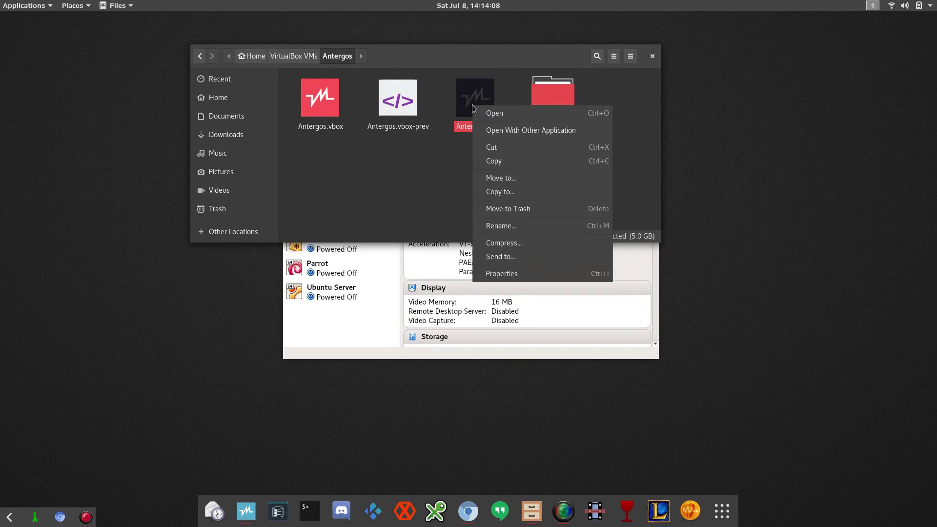
left_click(540, 274)
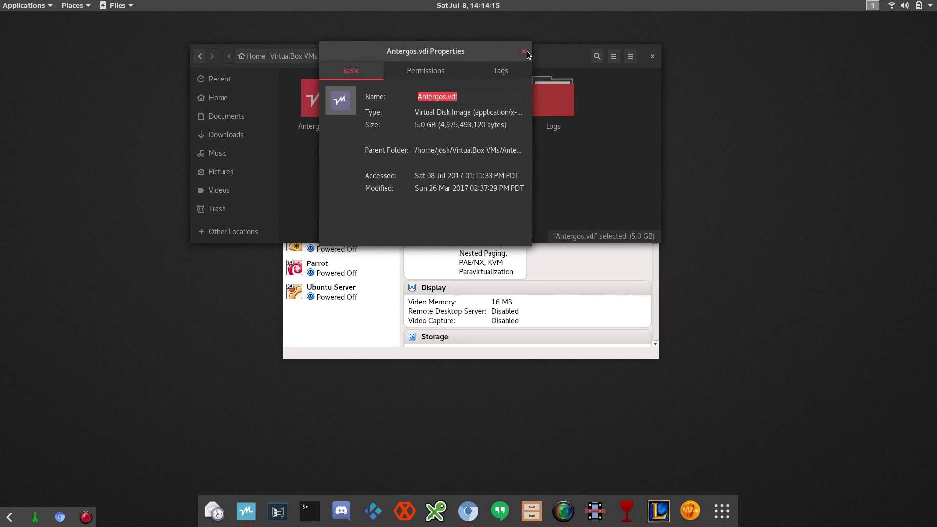
left_click(523, 51)
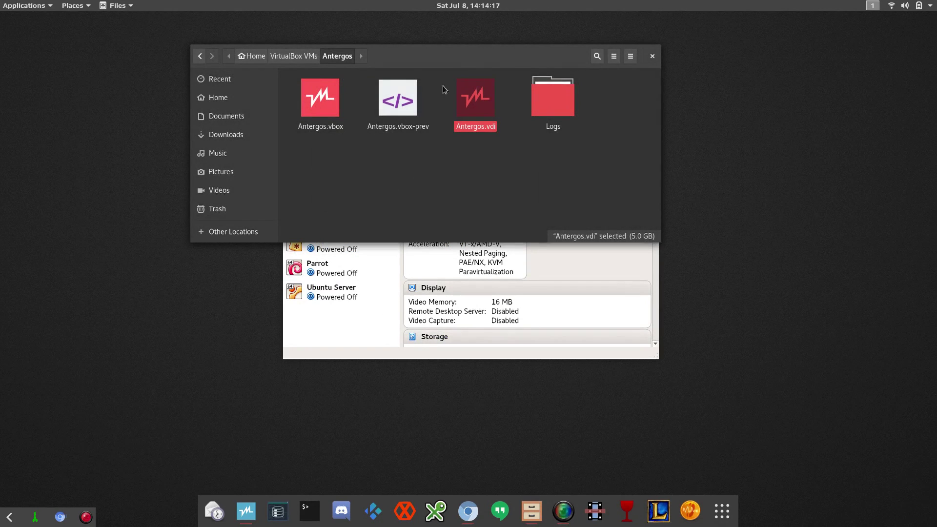
Move the file manager aside and show the Antergos machine's details in the VirtualBox Manager.
left_click_drag(458, 55, 294, 67)
left_click(335, 348)
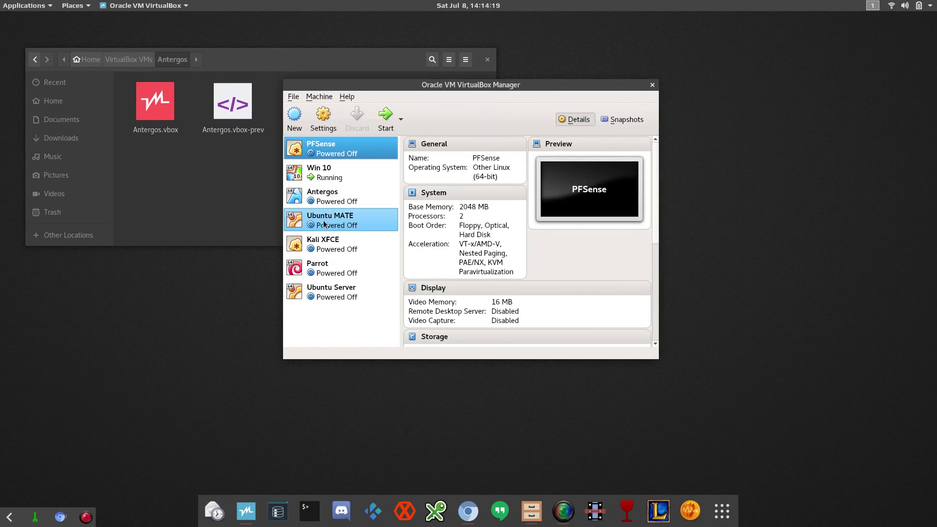
left_click(342, 195)
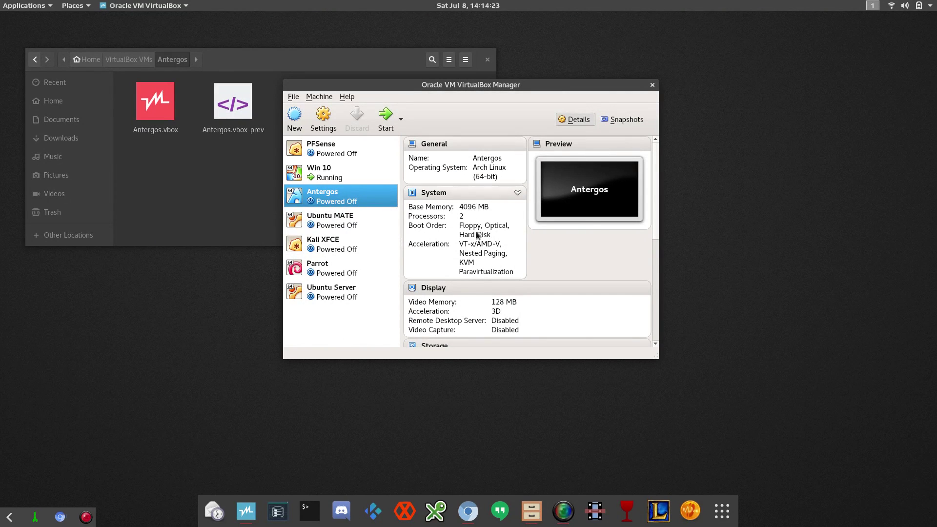
Compare the Antergos machine's storage details with the file size in the properties of Antergos.vdi, and close the properties.
scroll(488, 244, "down", 3)
scroll(490, 258, "down", 3)
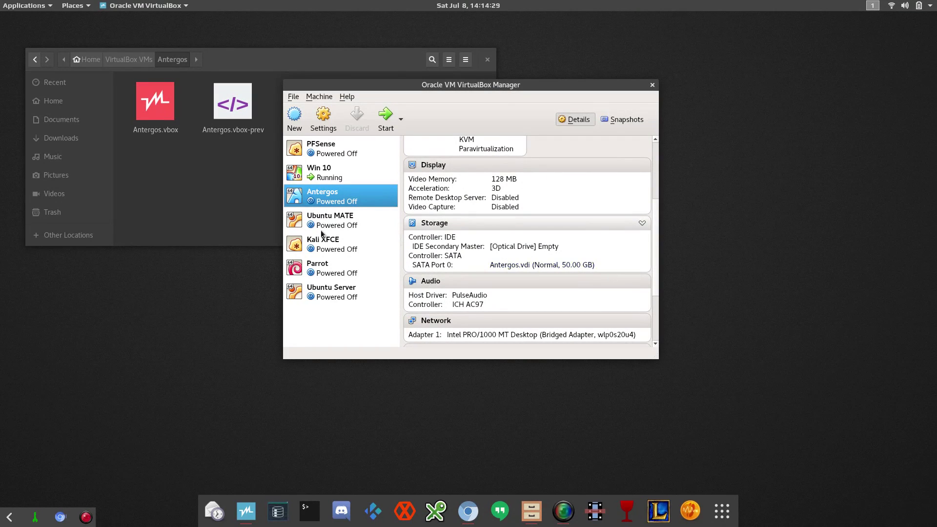
left_click(211, 213)
right_click(324, 112)
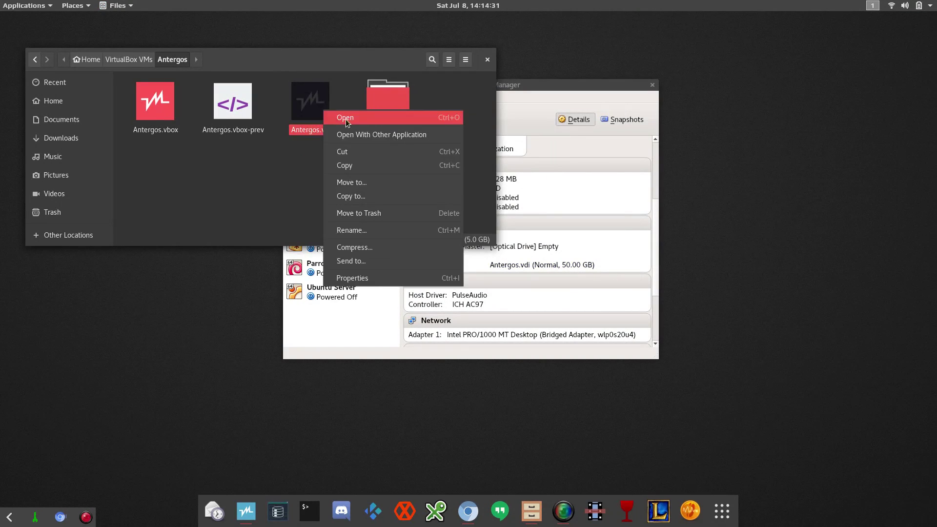
left_click(365, 283)
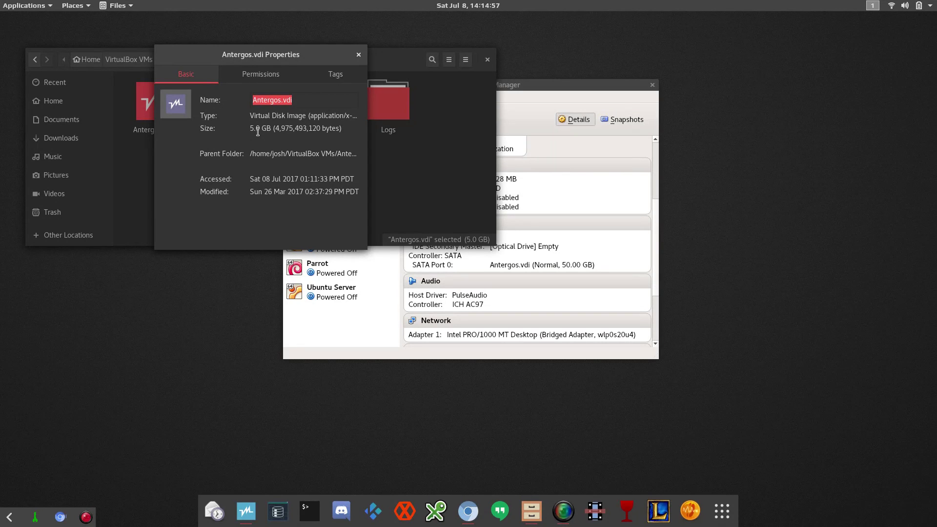
left_click(359, 57)
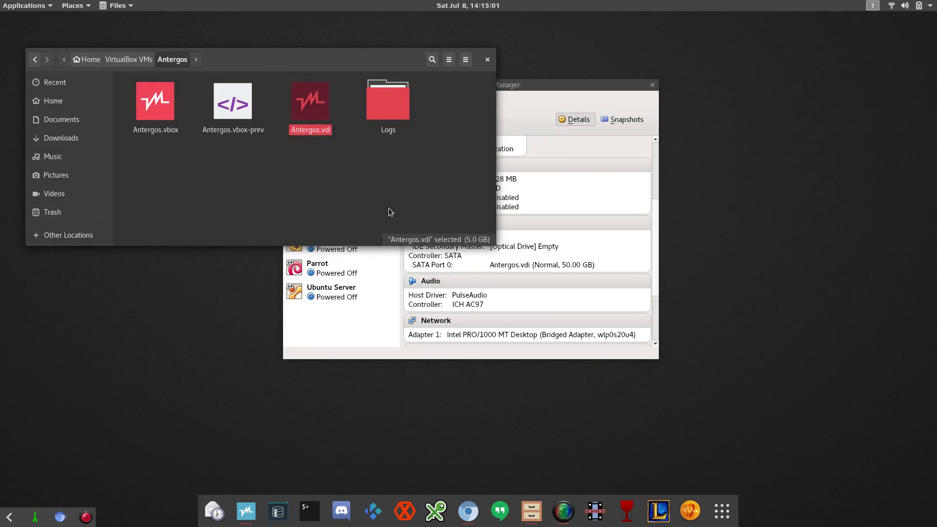
Deselect Antergos.vdi, return to the VirtualBox VMs folder and close the file manager.
left_click(387, 209)
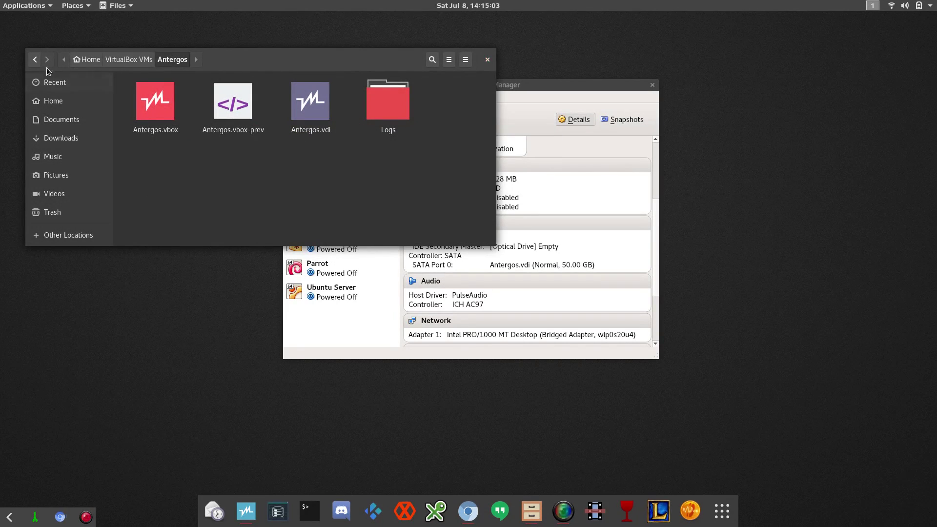
left_click(33, 61)
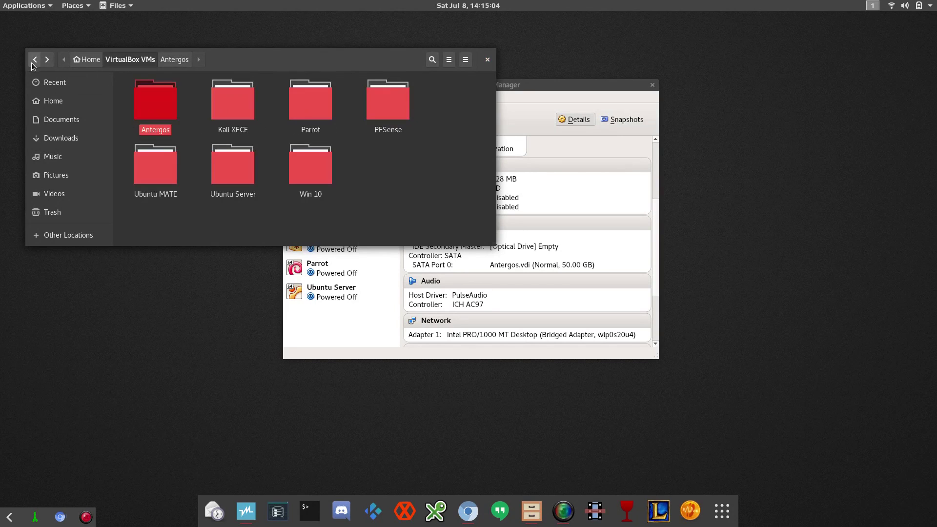
left_click(487, 60)
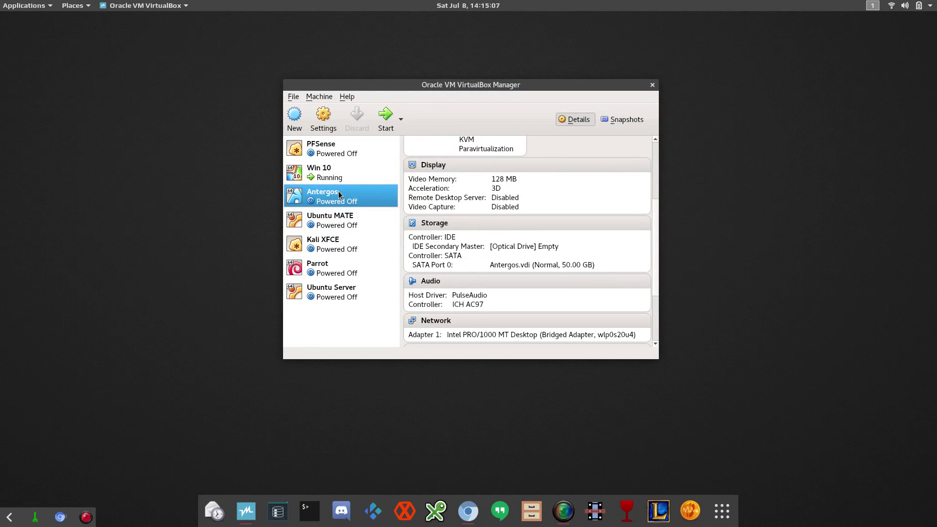
Look through the host's installed applications in the System Tools category, and close the application list.
left_click(77, 6)
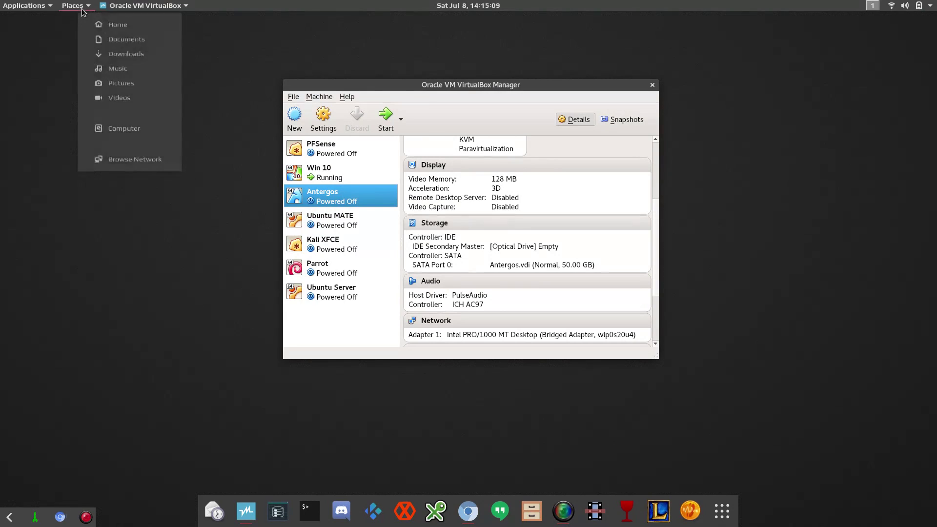
left_click(38, 7)
left_click(38, 7)
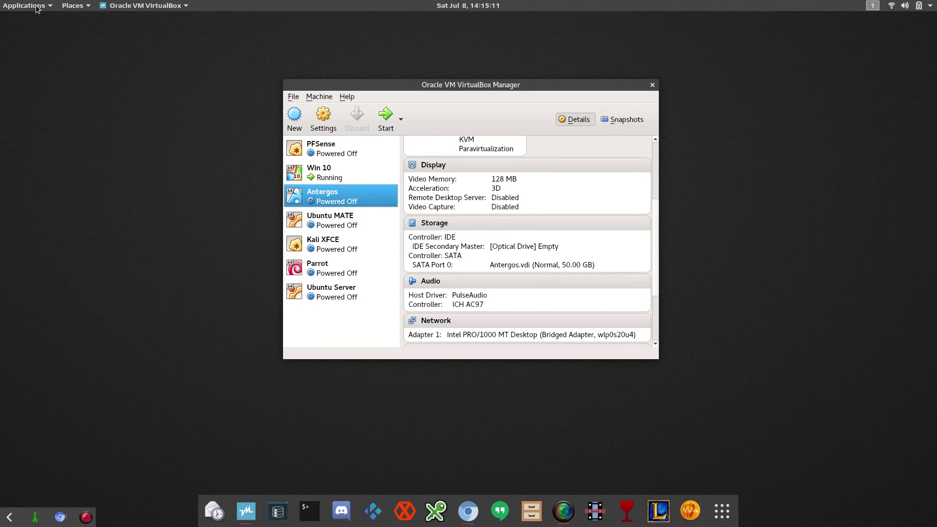
left_click(38, 7)
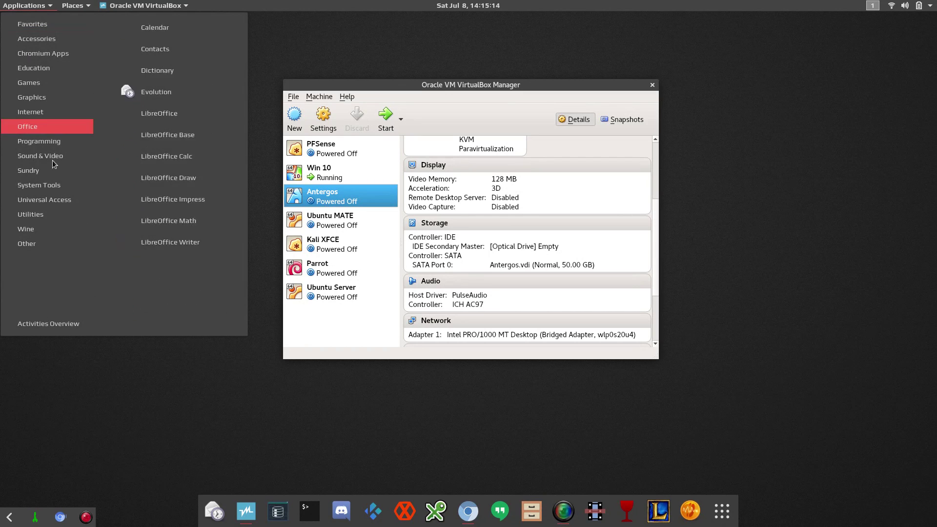
mouse_move(42, 184)
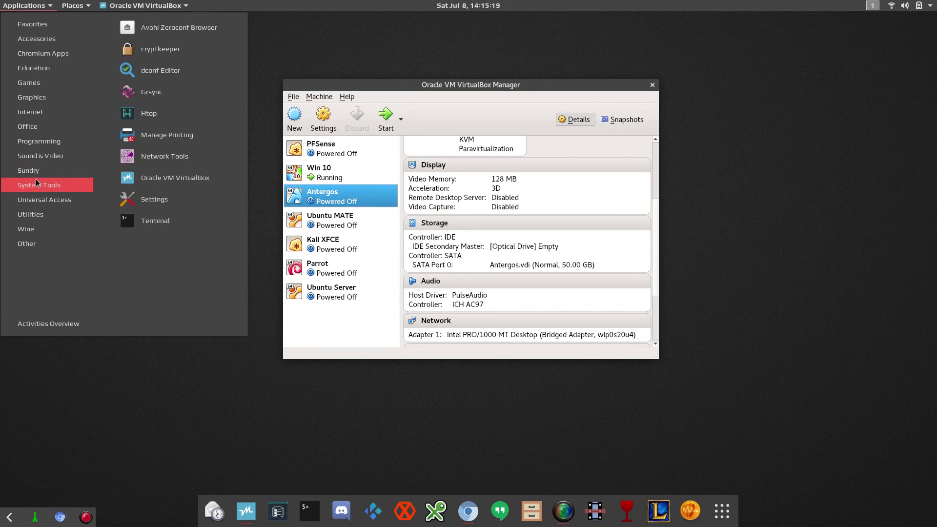
left_click(580, 423)
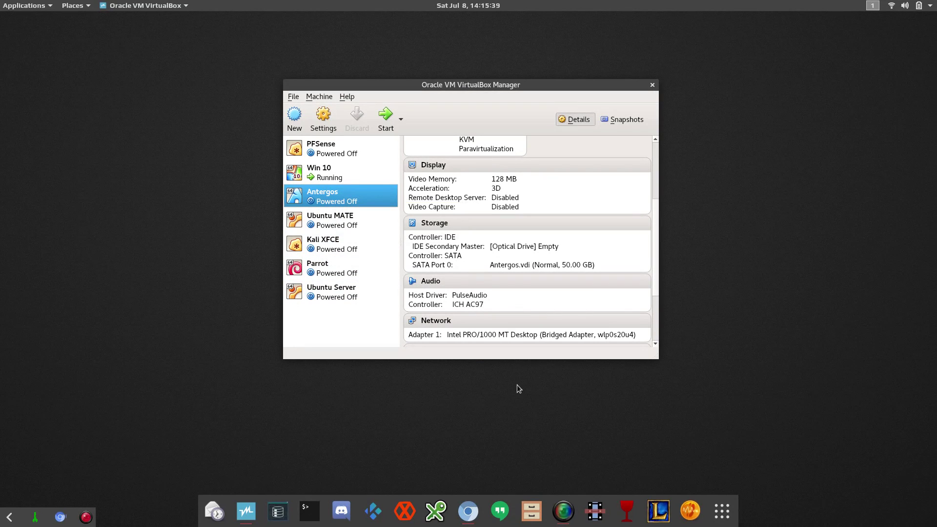
Switch to the second workspace with the Chromium browser and the KeepItTechie YouTube channel.
key("ctrl+alt+Down")
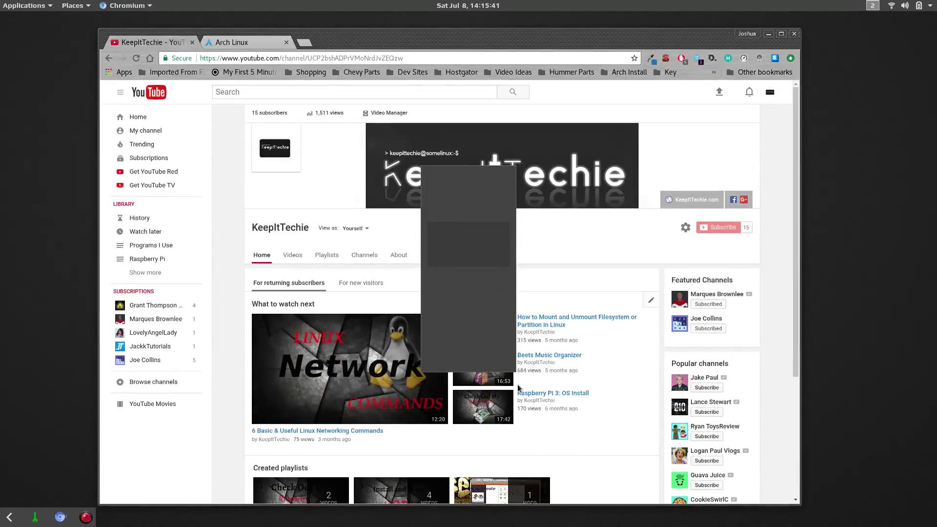